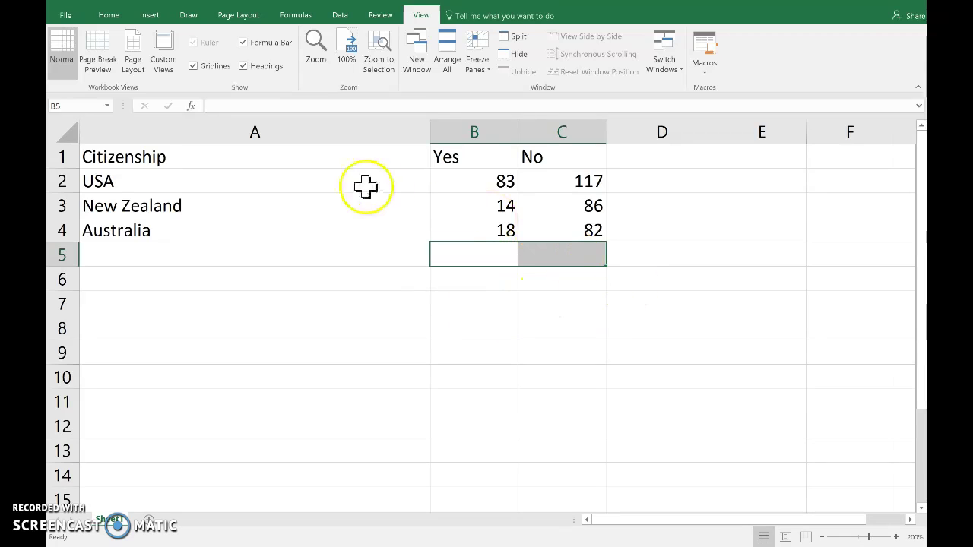
Add the label 'Row totals' in A5, below the country names
{"action": "left_click_drag", "start_coordinate": [226, 185], "coordinate": [223, 230]}
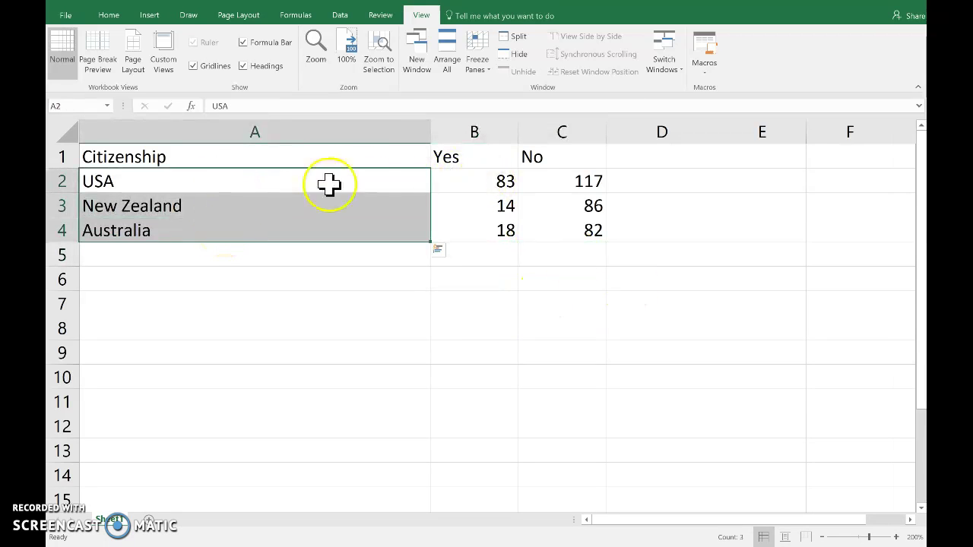
{"action": "left_click_drag", "start_coordinate": [448, 156], "coordinate": [549, 156]}
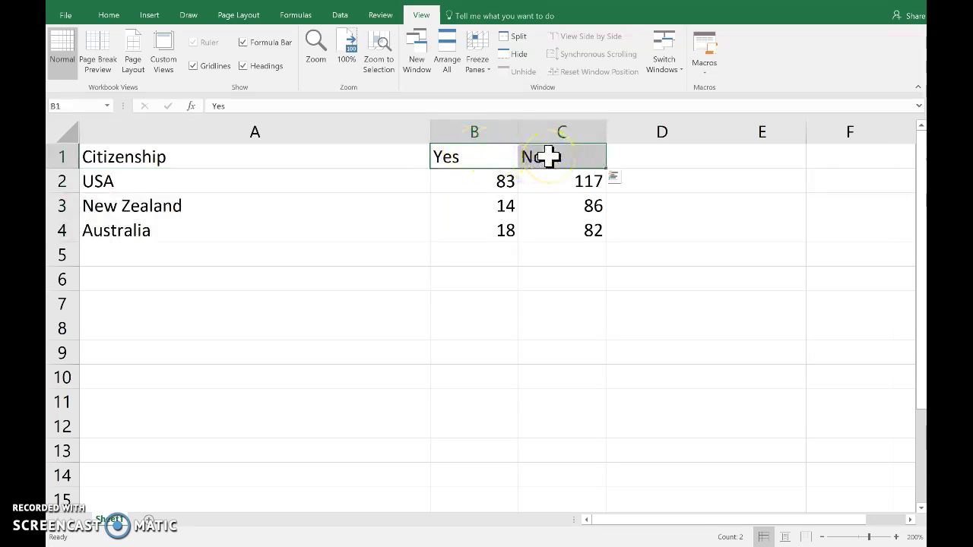
{"action": "left_click", "coordinate": [484, 258]}
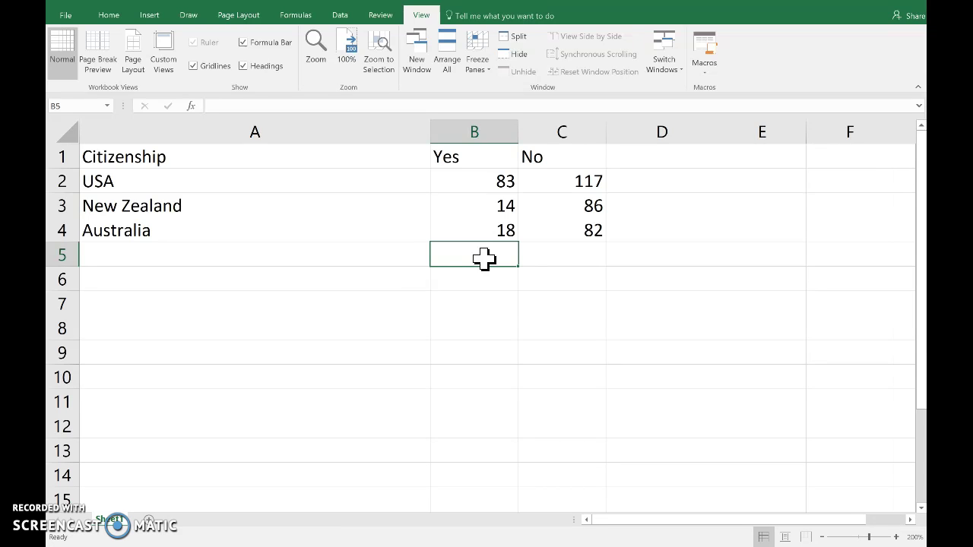
{"action": "left_click", "coordinate": [412, 256]}
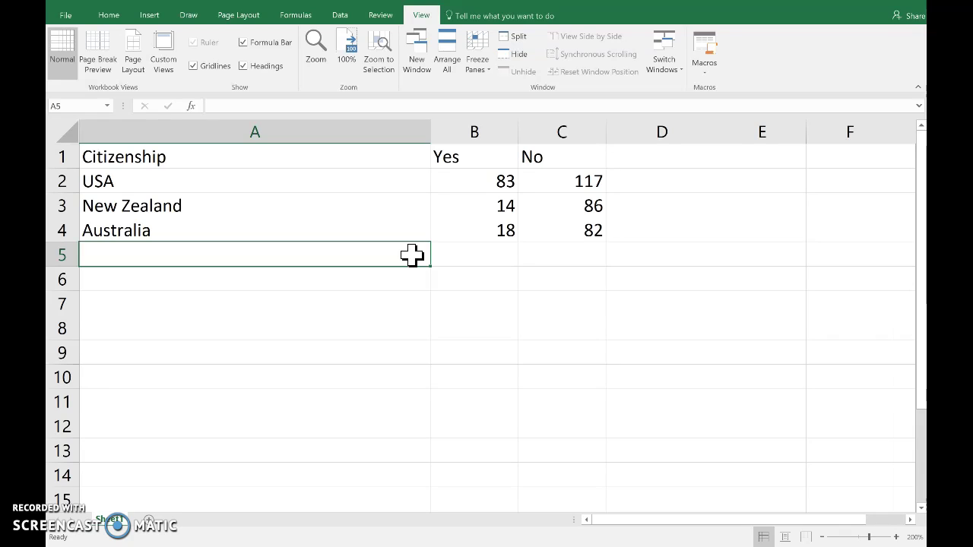
{"action": "type", "text": "Row totals"}
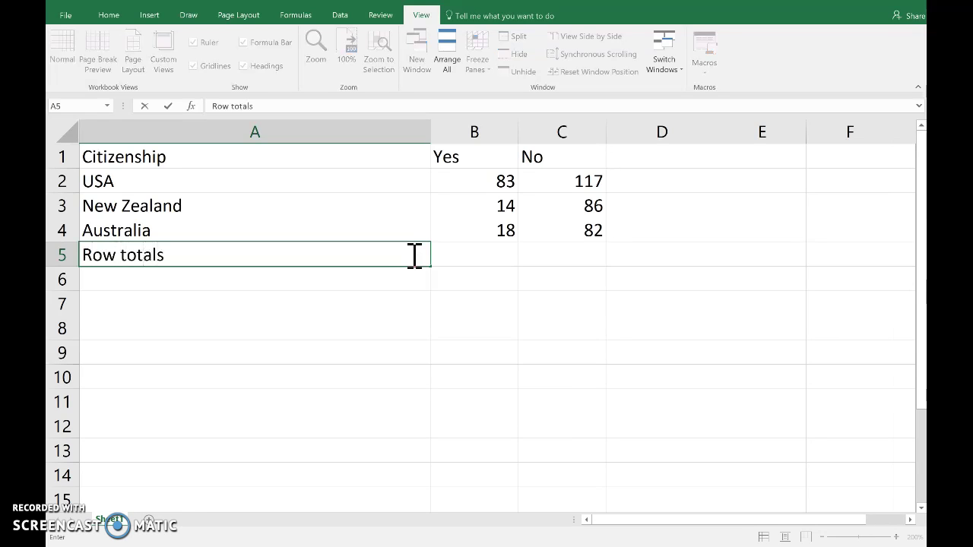
{"action": "key", "text": "Tab"}
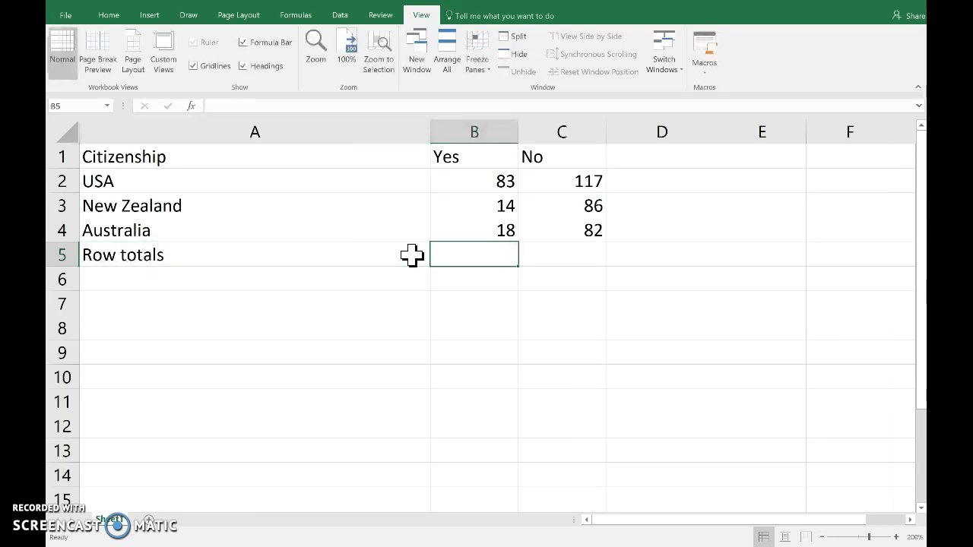
Sum the Yes counts in B5 with =SUM(B2:B4) to get 115, and copy it across to C5:D5
{"action": "type", "text": "=sum("}
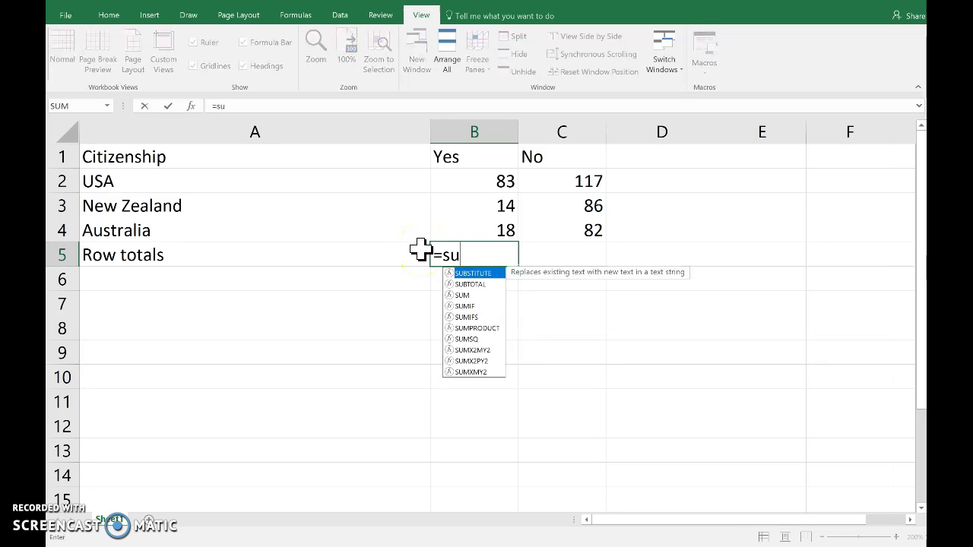
{"action": "left_click_drag", "start_coordinate": [465, 180], "coordinate": [468, 236]}
{"action": "type", "text": ")"}
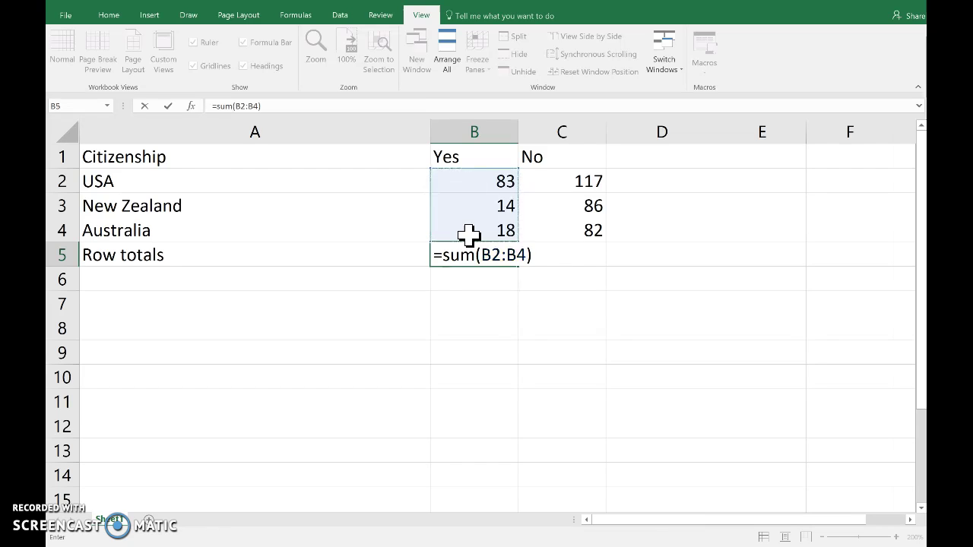
{"action": "key", "text": "Return"}
{"action": "left_click", "coordinate": [498, 255]}
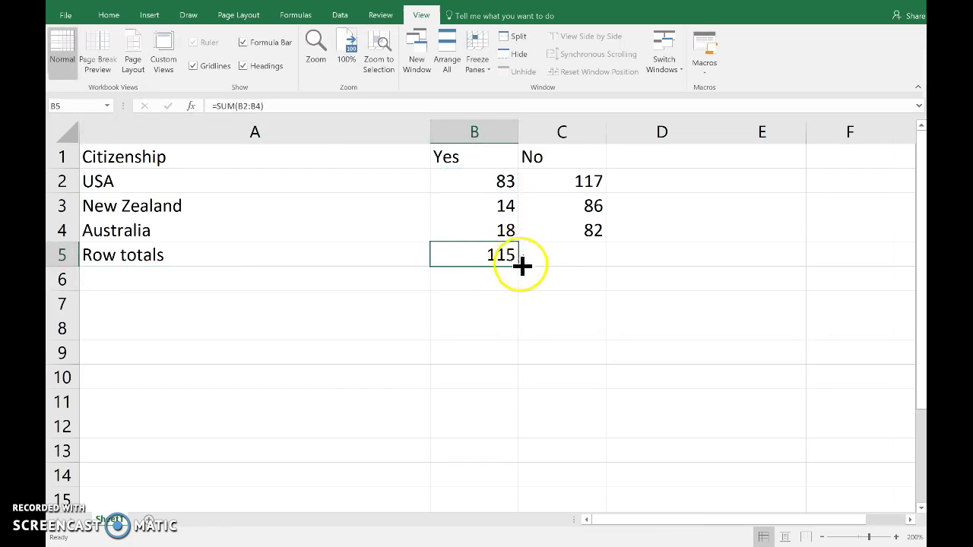
{"action": "left_click_drag", "start_coordinate": [521, 266], "coordinate": [674, 260]}
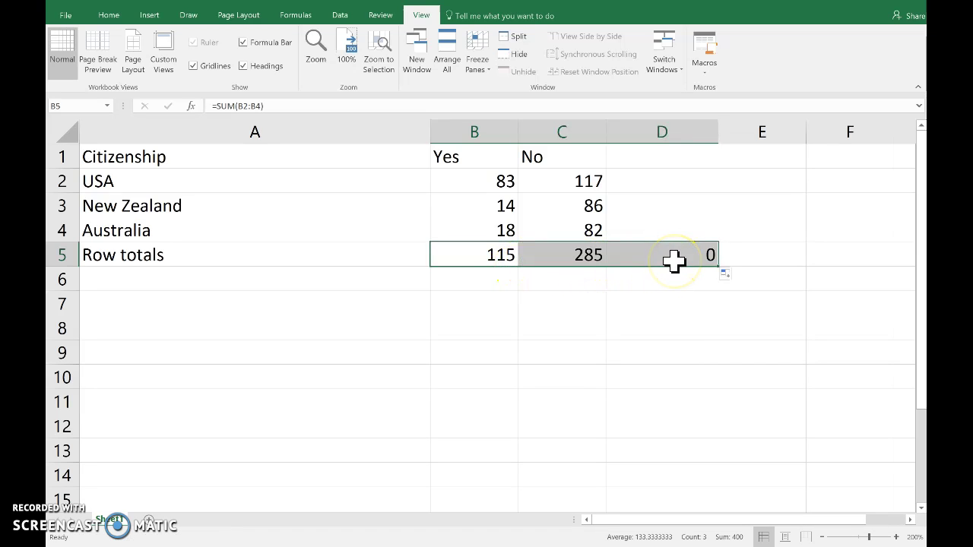
{"action": "left_click", "coordinate": [639, 180]}
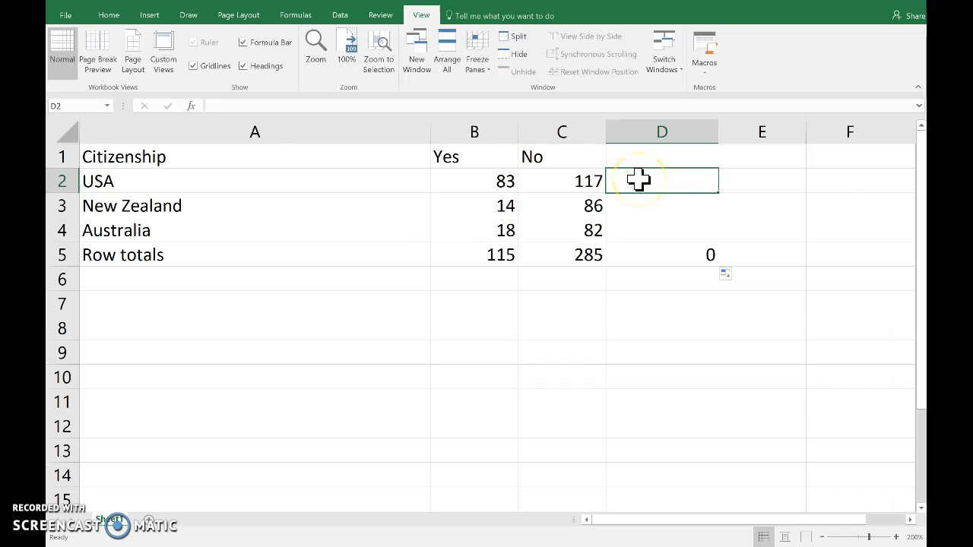
Enter =SUM(B2:C2) in D2 for USA's 200 and fill it down to D4 (100, 100)
{"action": "type", "text": "=sum("}
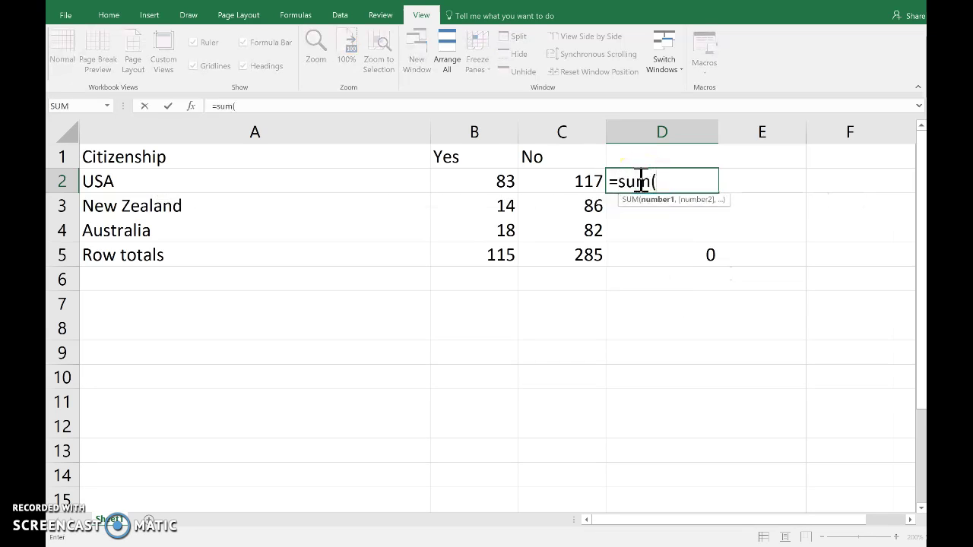
{"action": "left_click_drag", "start_coordinate": [496, 179], "coordinate": [561, 180]}
{"action": "type", "text": ")"}
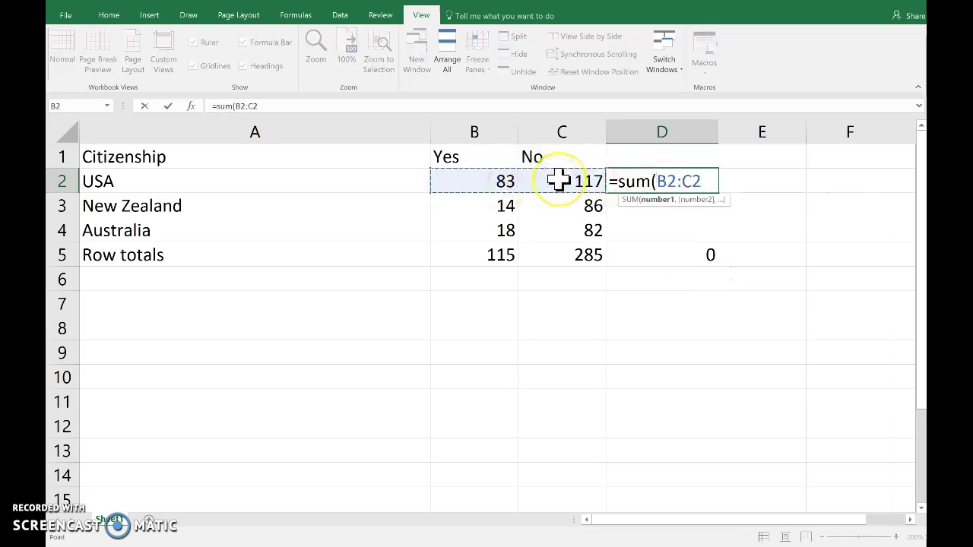
{"action": "key", "text": "Return"}
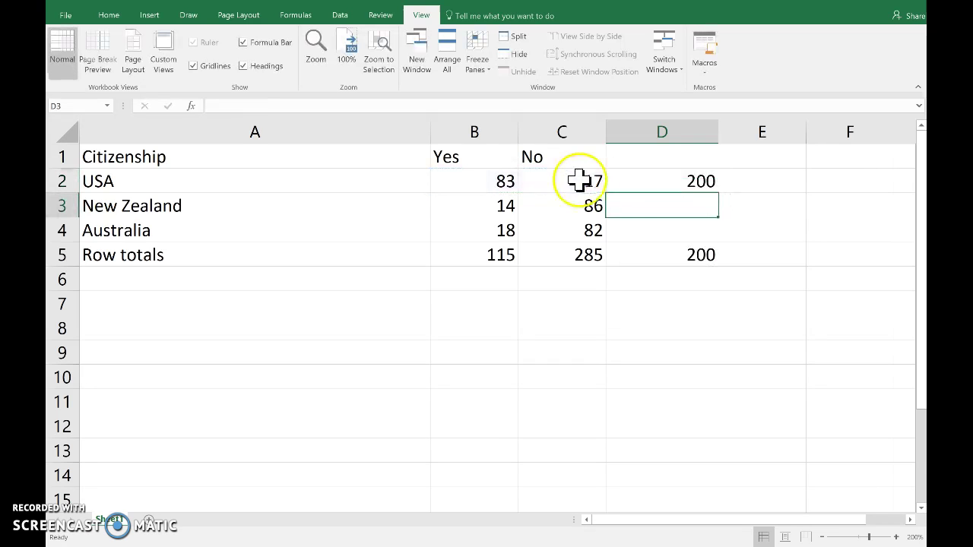
{"action": "left_click", "coordinate": [667, 180]}
{"action": "left_click_drag", "start_coordinate": [719, 193], "coordinate": [715, 233]}
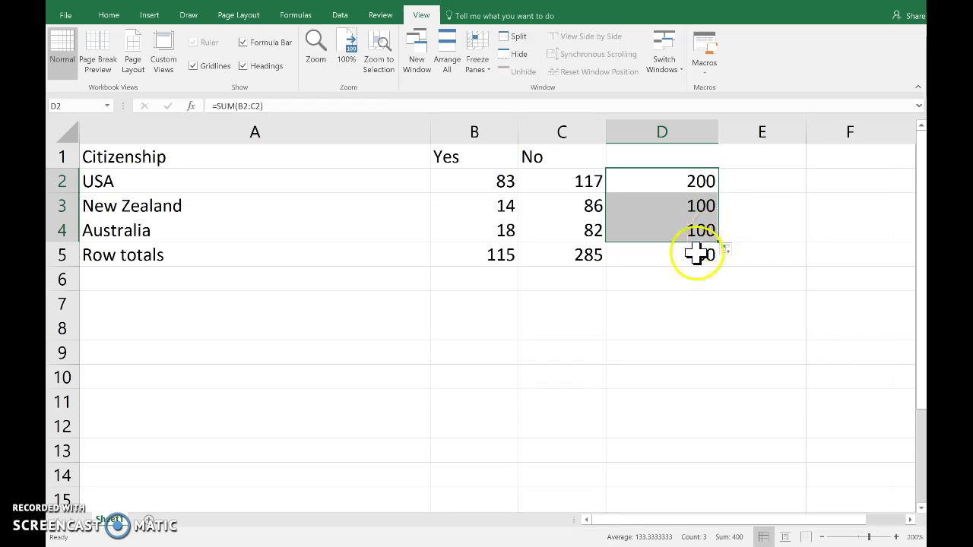
{"action": "left_click", "coordinate": [692, 256]}
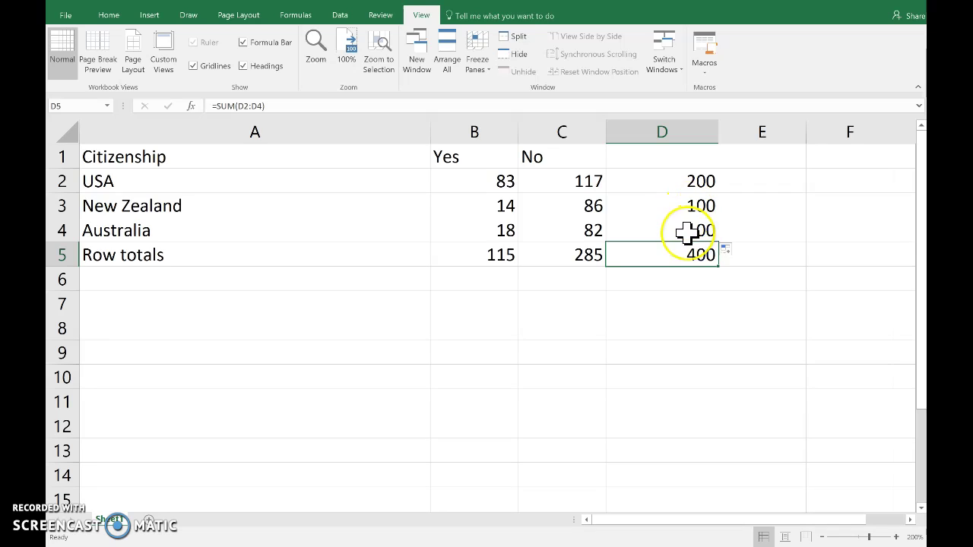
Label A7 'Expected frequencies'
{"action": "left_click", "coordinate": [296, 306]}
{"action": "type", "text": "Ex"}
{"action": "key", "text": "BackSpace"}
{"action": "key", "text": "BackSpace"}
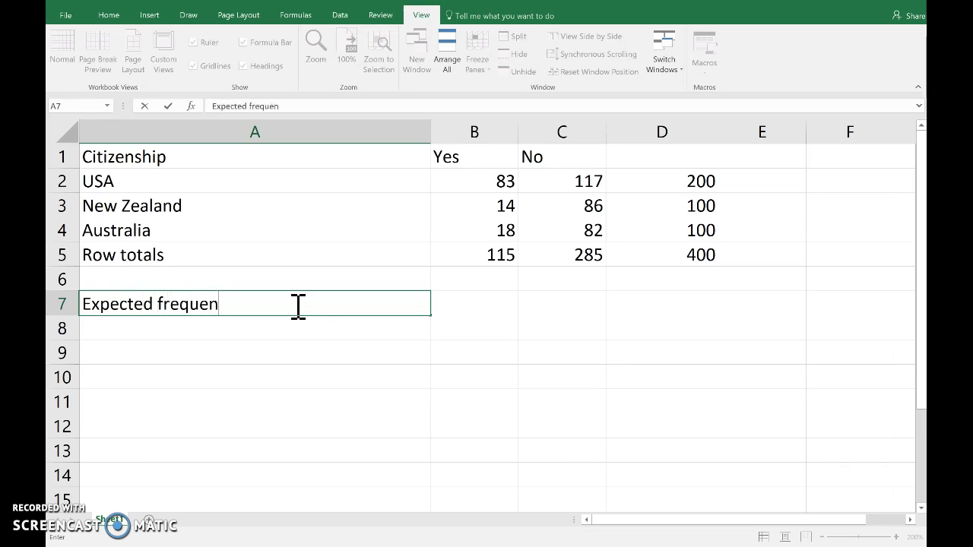
{"action": "type", "text": "pected frequencies"}
{"action": "key", "text": "Tab"}
Build B7's formula as USA total times Yes total over the grand total, anchoring $D$5
{"action": "type", "text": "="}
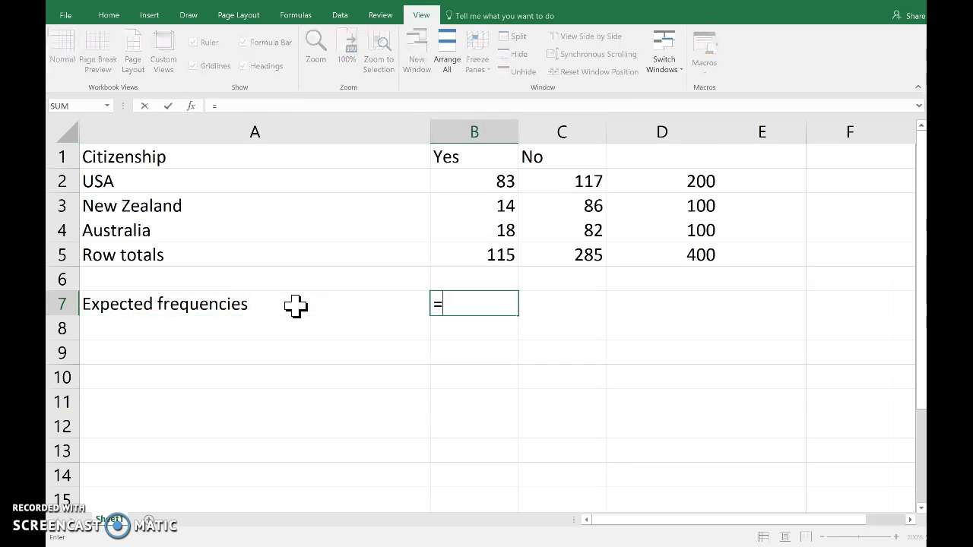
{"action": "left_click", "coordinate": [657, 183]}
{"action": "type", "text": "*"}
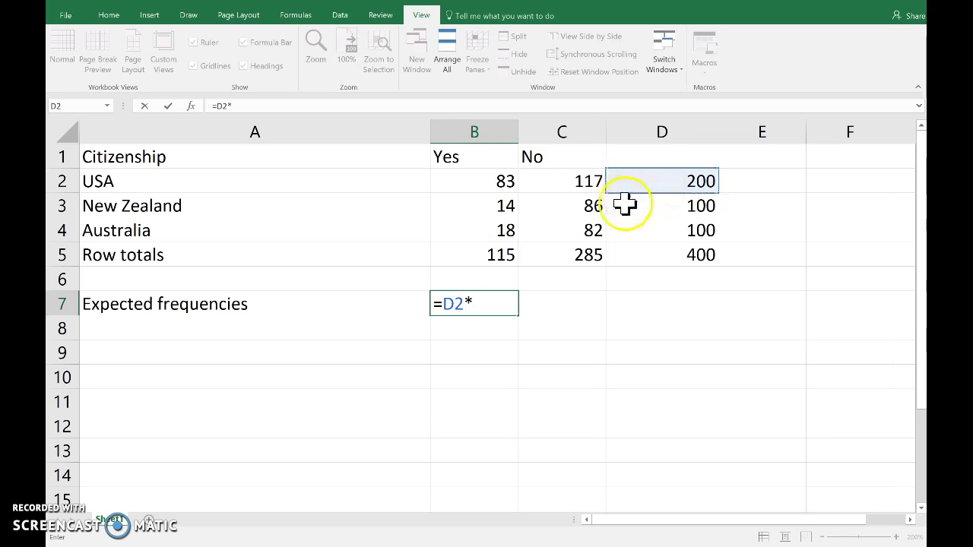
{"action": "left_click", "coordinate": [496, 249]}
{"action": "type", "text": "/"}
{"action": "left_click", "coordinate": [687, 258]}
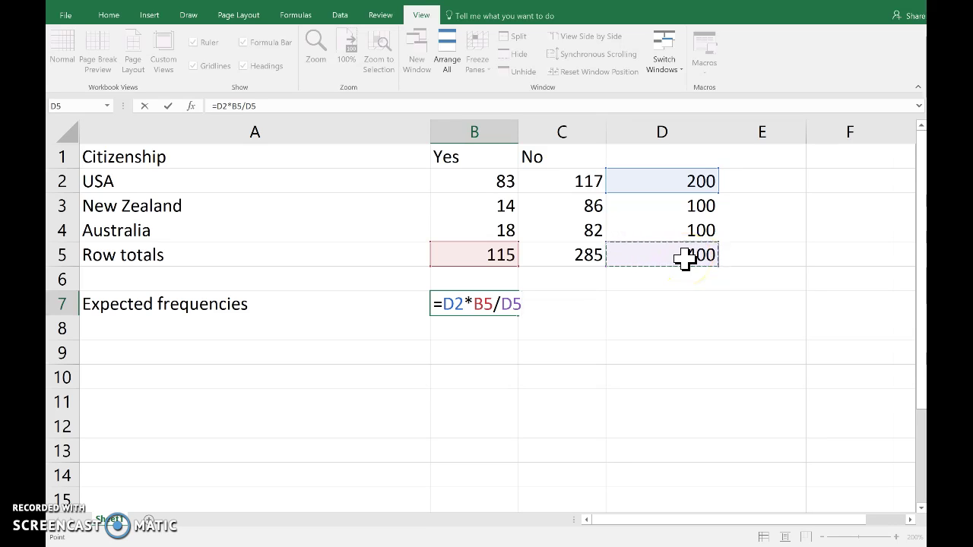
{"action": "left_click", "coordinate": [503, 305]}
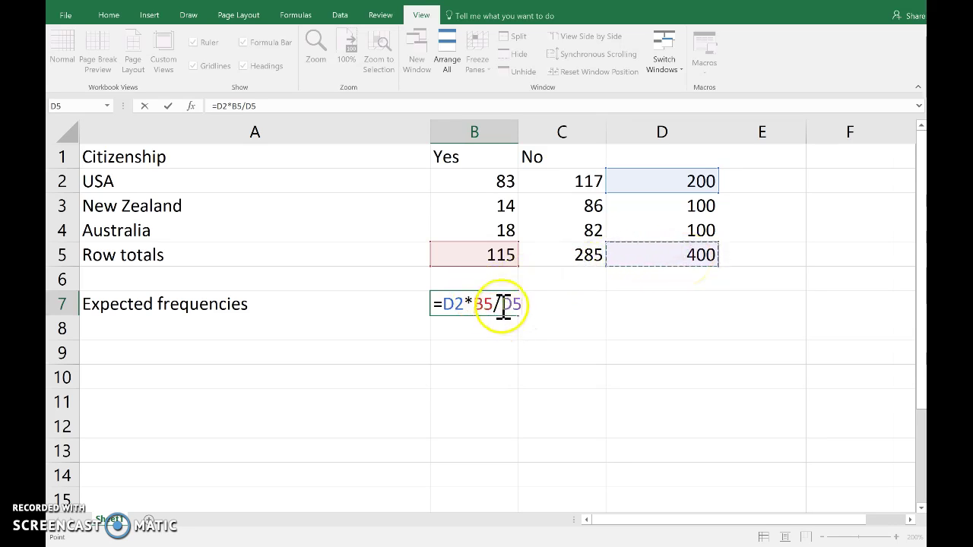
{"action": "type", "text": "("}
{"action": "key", "text": "BackSpace"}
{"action": "type", "text": "$D"}
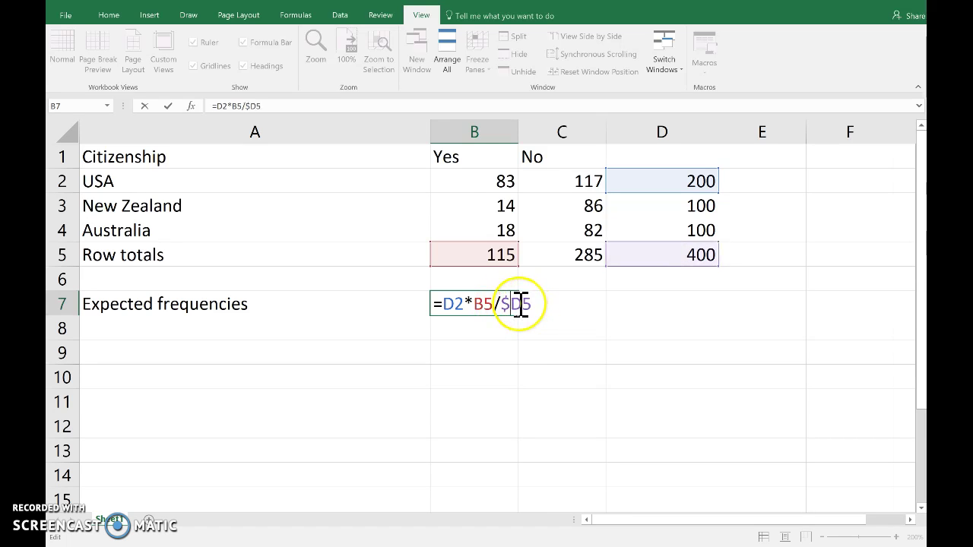
{"action": "type", "text": "$"}
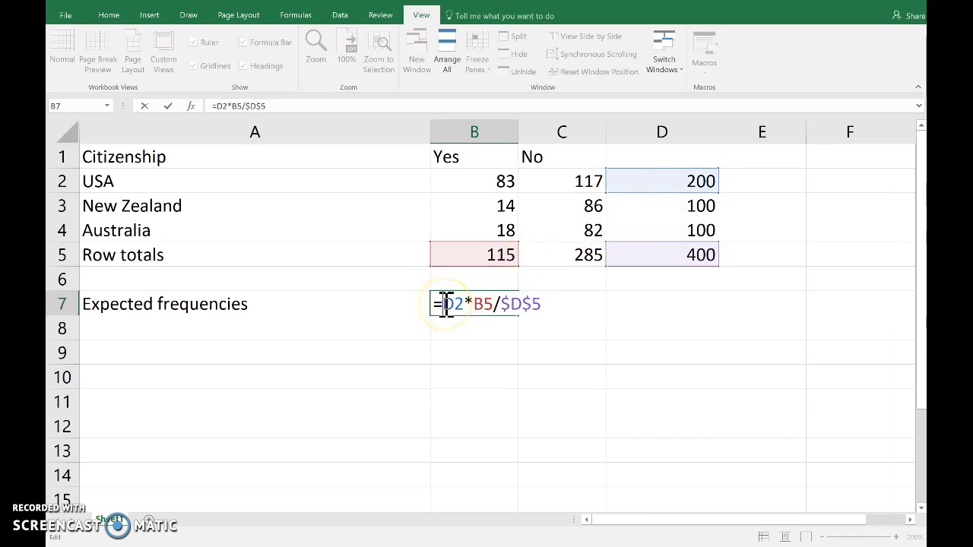
Correct B7 to =$D2*B$5/$D$5 (57.5) and fill it down to B9 as 28.75 each
{"action": "type", "text": "$"}
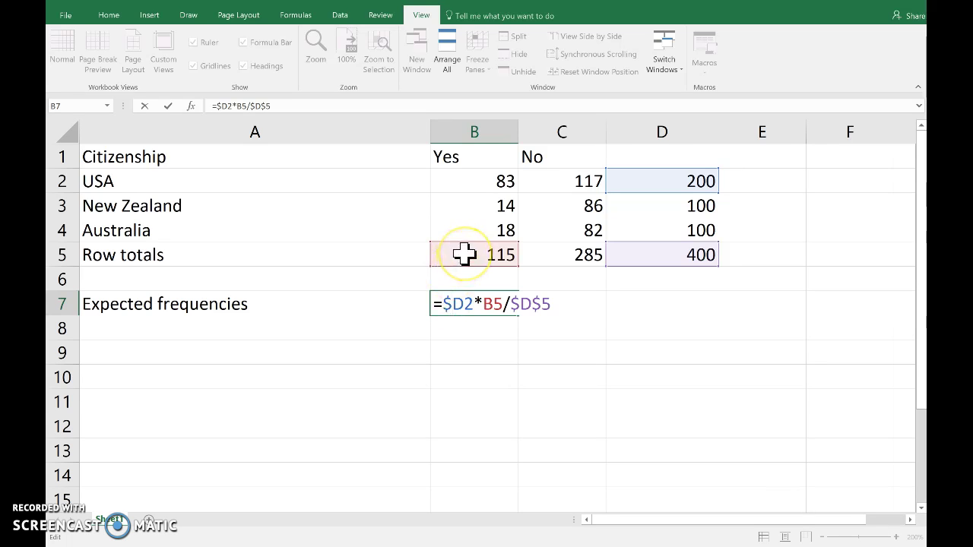
{"action": "left_click", "coordinate": [463, 255]}
{"action": "left_click", "coordinate": [471, 304]}
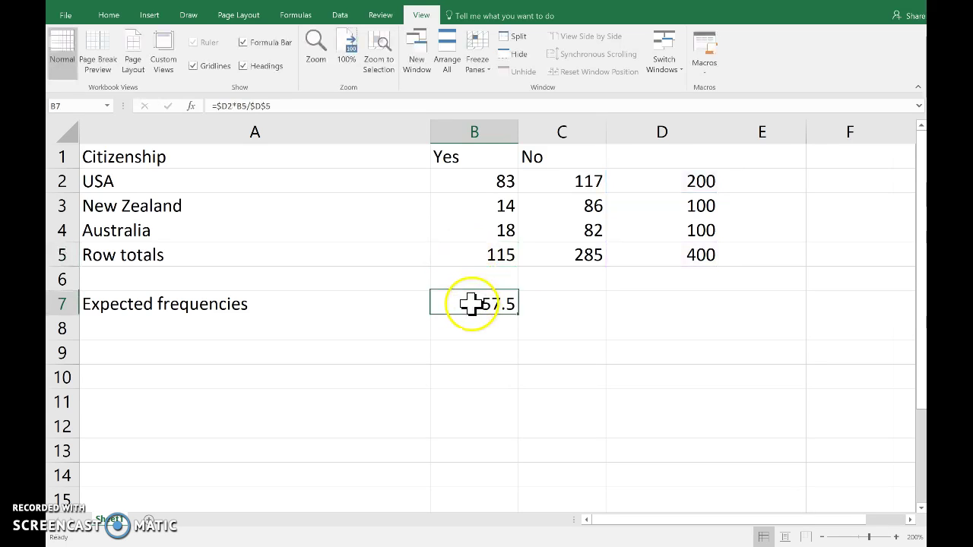
{"action": "left_click", "coordinate": [241, 106]}
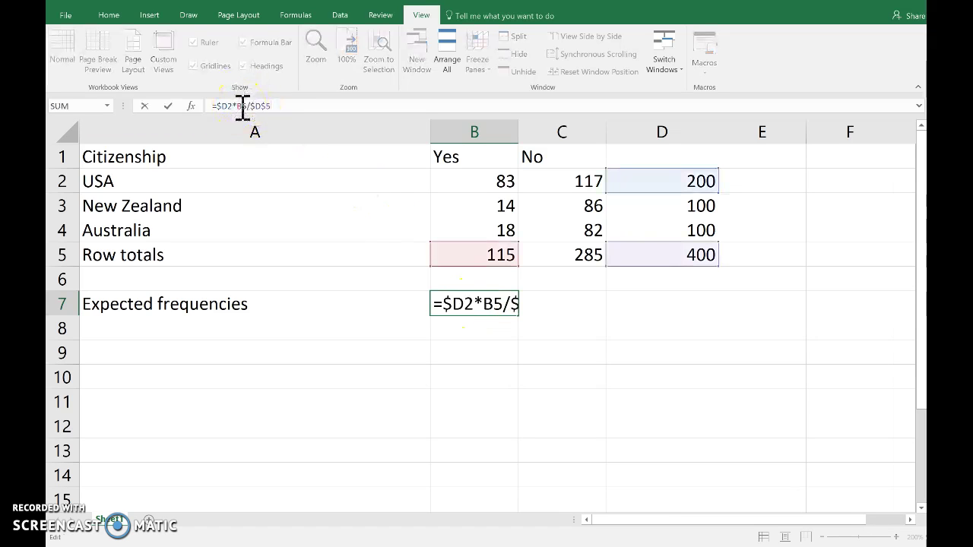
{"action": "type", "text": "$"}
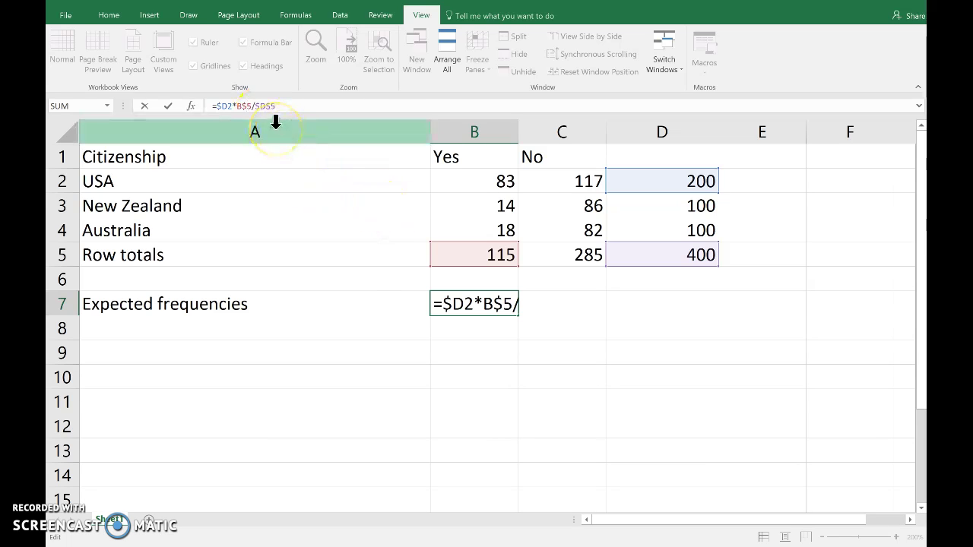
{"action": "key", "text": "Return"}
{"action": "left_click", "coordinate": [472, 302]}
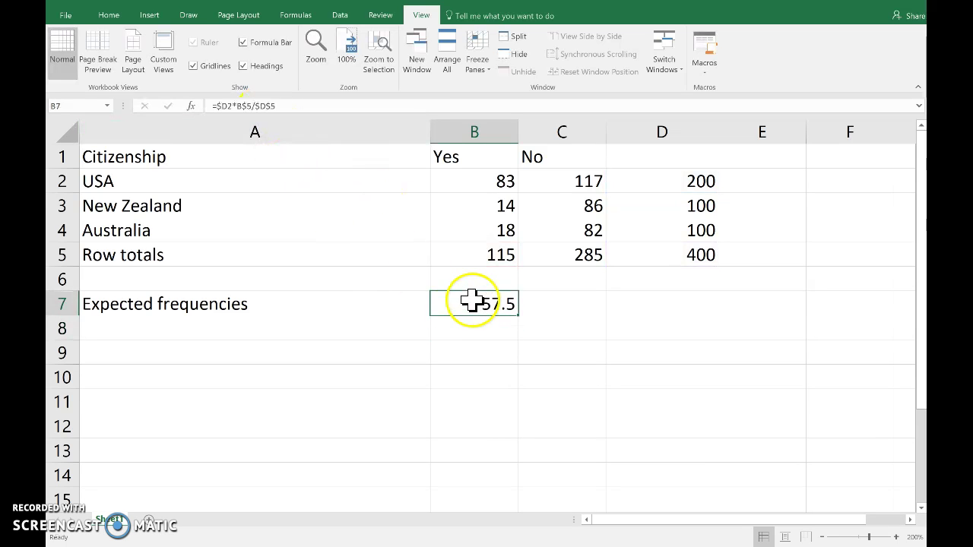
{"action": "left_click_drag", "start_coordinate": [520, 316], "coordinate": [519, 360]}
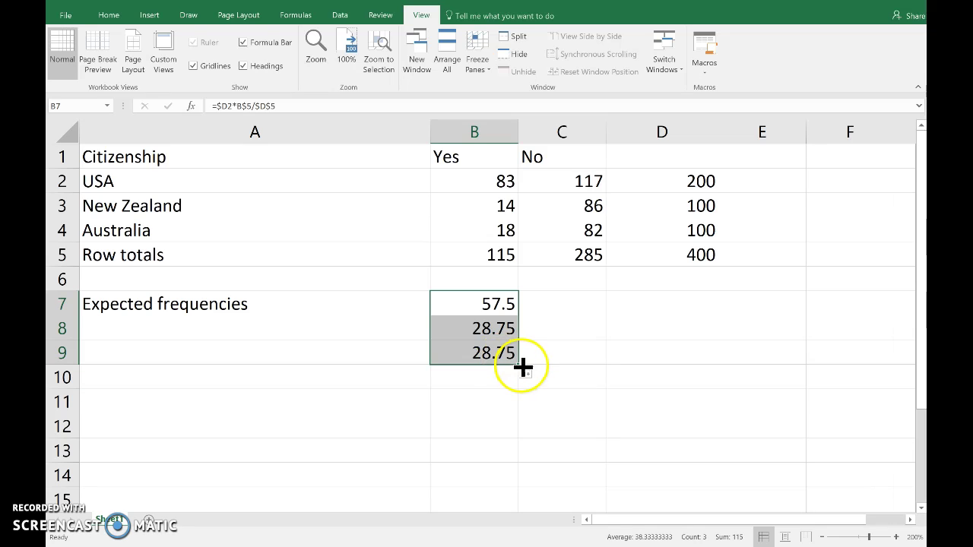
Fill the expected formulas into C7:C9 (142.5, 71.25, 71.25) and check C8's formula
{"action": "left_click_drag", "start_coordinate": [522, 365], "coordinate": [591, 359]}
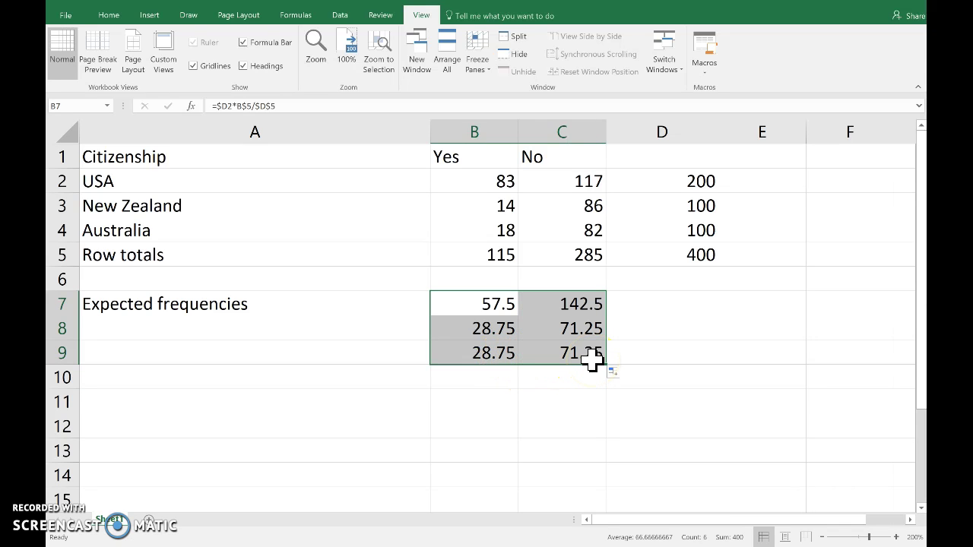
{"action": "left_click", "coordinate": [571, 327]}
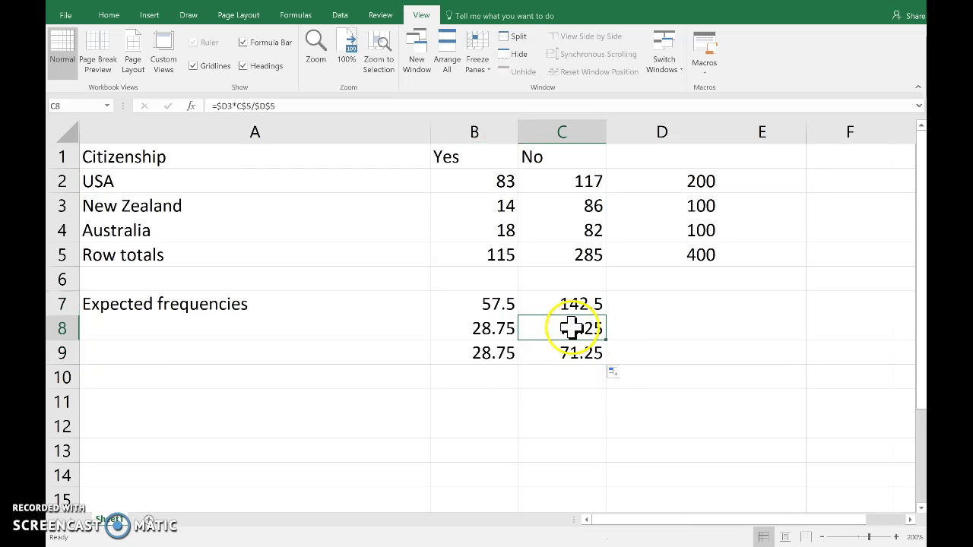
{"action": "left_click", "coordinate": [280, 106]}
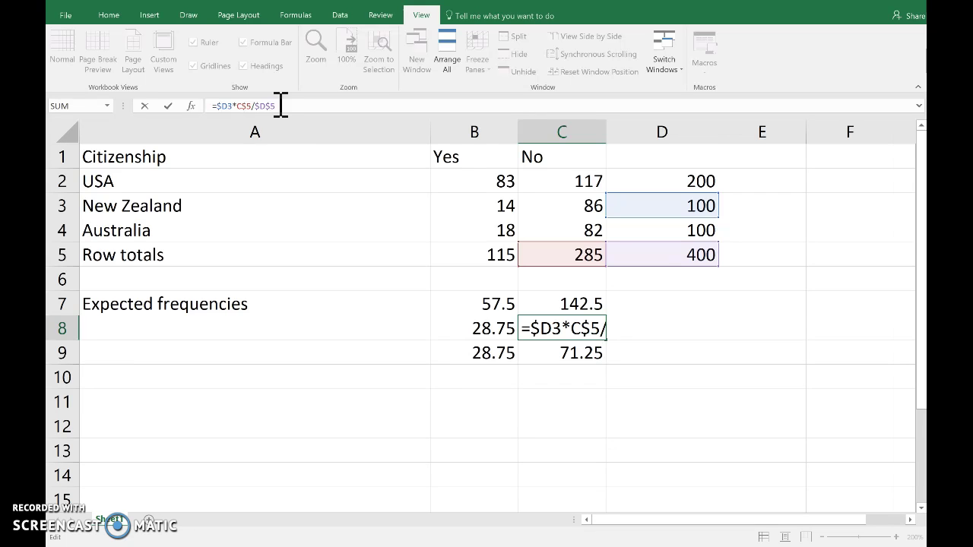
{"action": "key", "text": "Return"}
Copy the column totals B5:D5 (115, 285, 400) into row 10
{"action": "left_click_drag", "start_coordinate": [465, 259], "coordinate": [642, 261]}
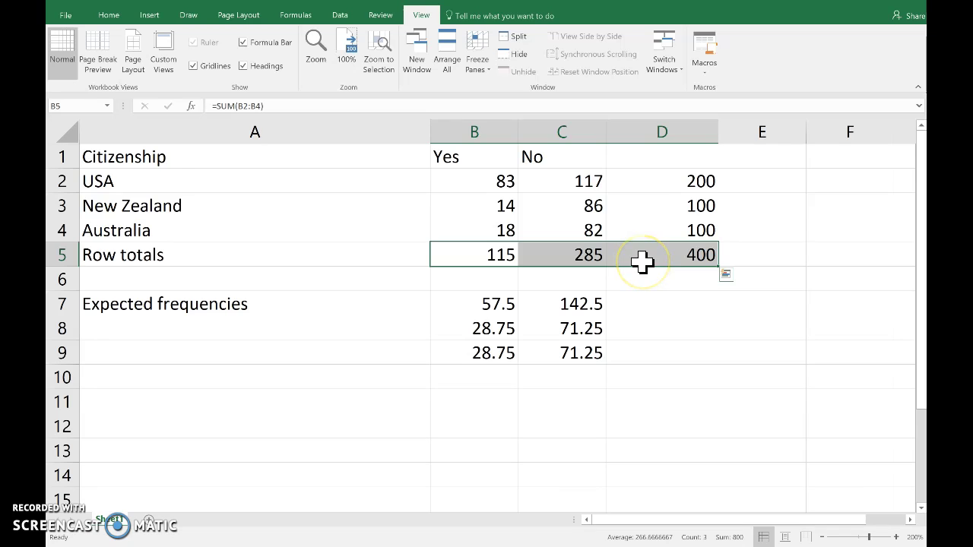
{"action": "key", "text": "ctrl+c"}
{"action": "left_click", "coordinate": [509, 378]}
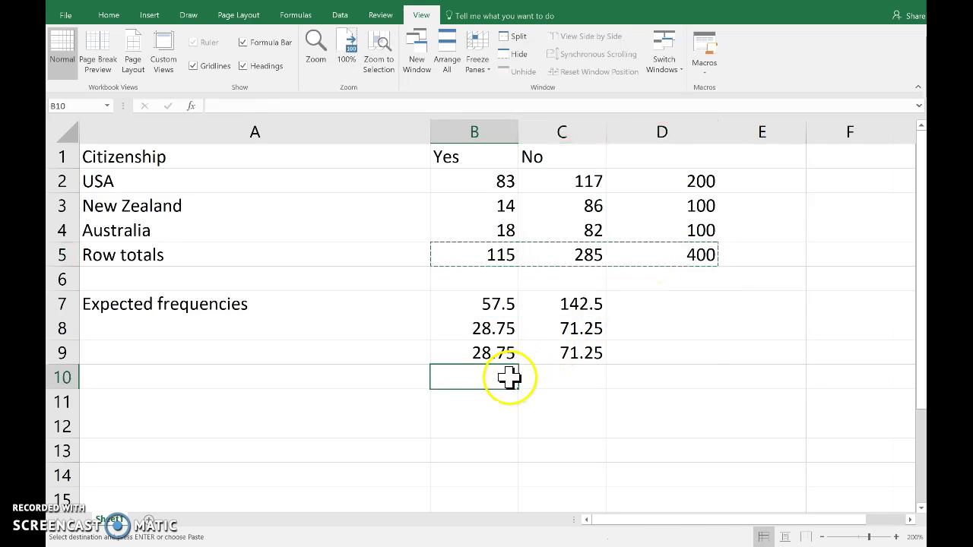
{"action": "key", "text": "ctrl+v"}
Copy the row totals D2:D4 (200, 100, 100) into D7:D9
{"action": "left_click_drag", "start_coordinate": [647, 184], "coordinate": [652, 228]}
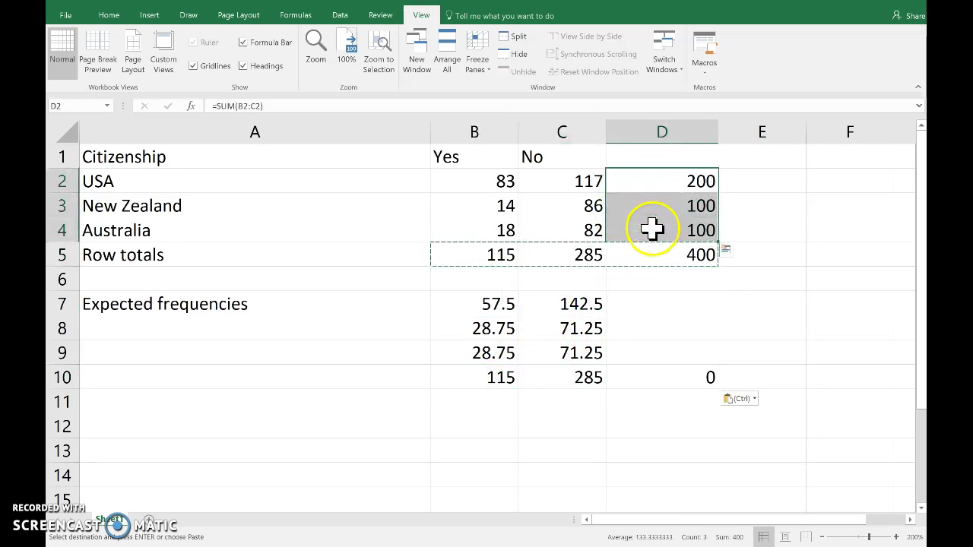
{"action": "key", "text": "ctrl+c"}
{"action": "left_click", "coordinate": [648, 304]}
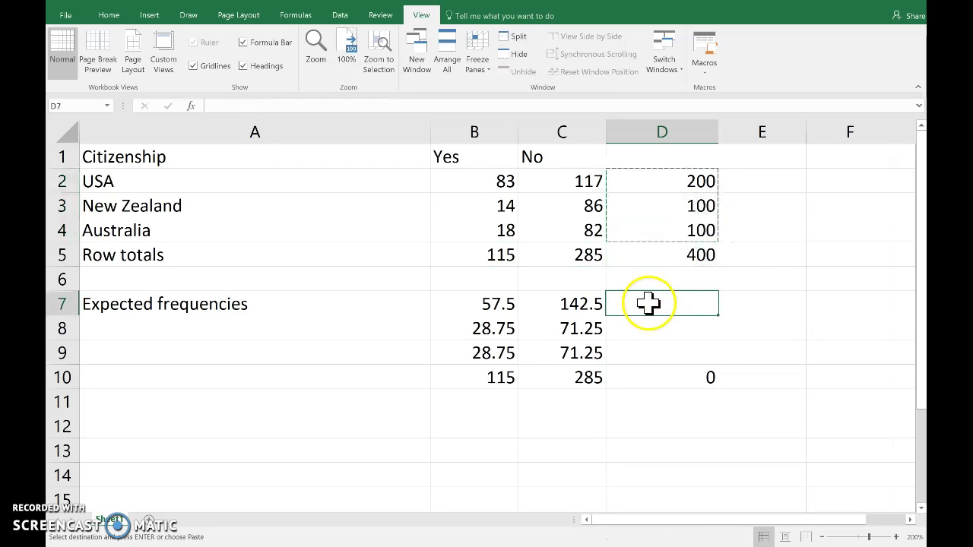
{"action": "key", "text": "ctrl+v"}
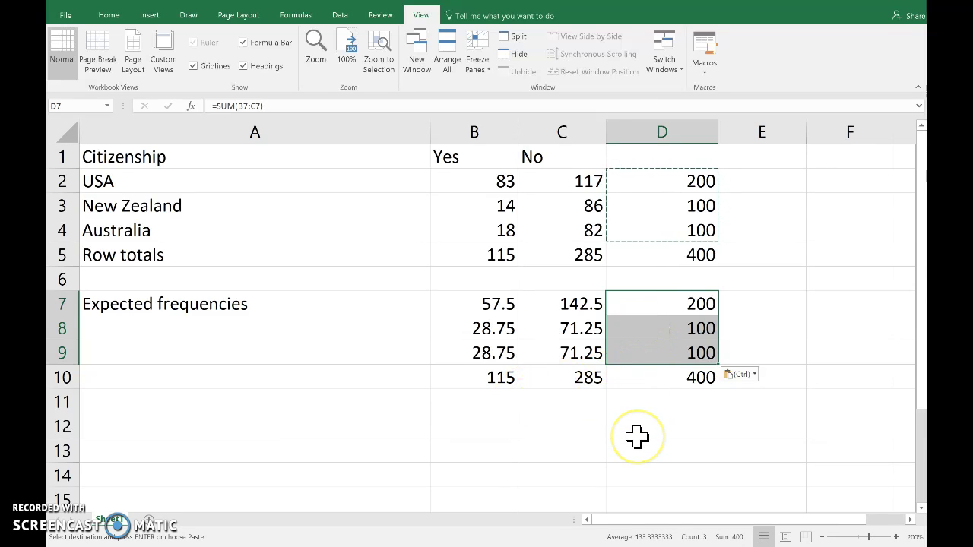
{"action": "left_click", "coordinate": [484, 428]}
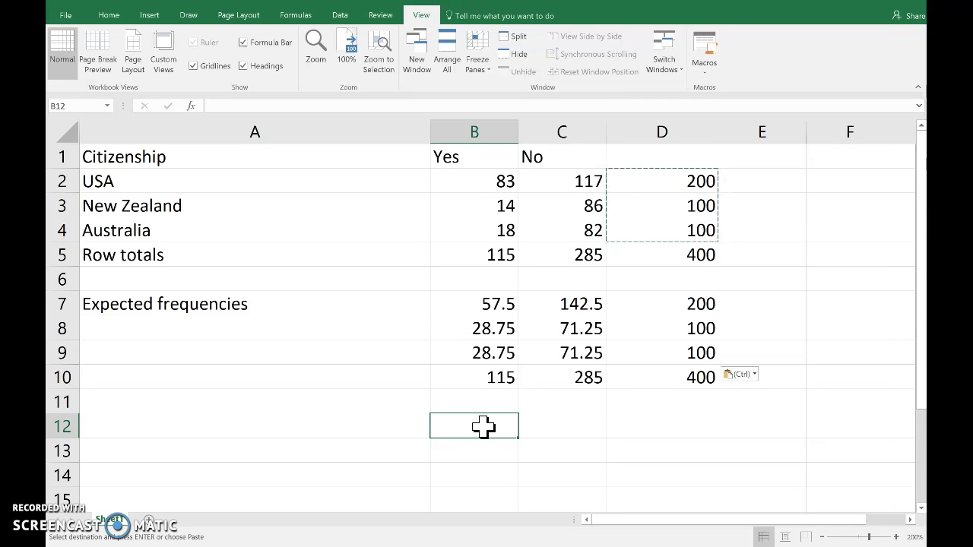
Enter =(B2-B7)^2/B7 in B12 (11.3087) and fill it over B12:C14
{"action": "type", "text": "=("}
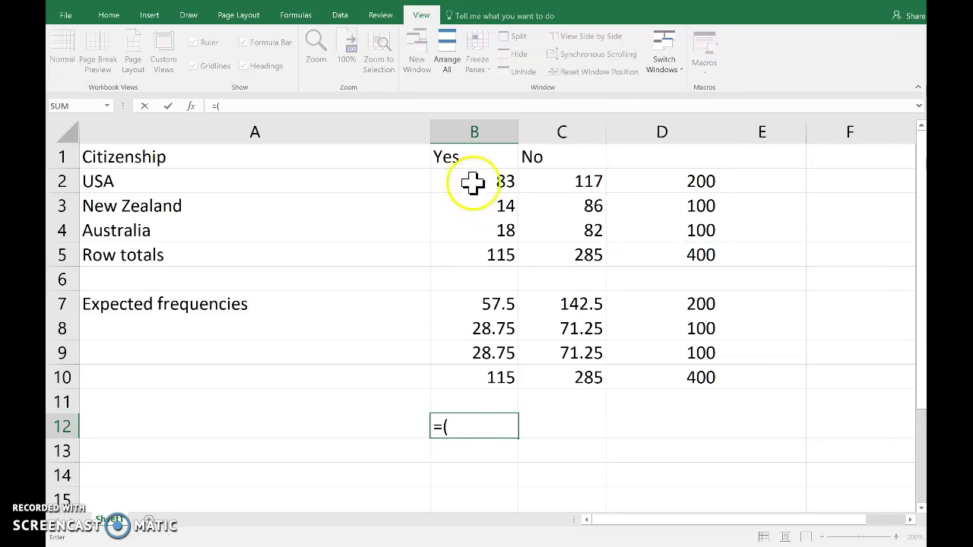
{"action": "left_click", "coordinate": [473, 182]}
{"action": "type", "text": "-"}
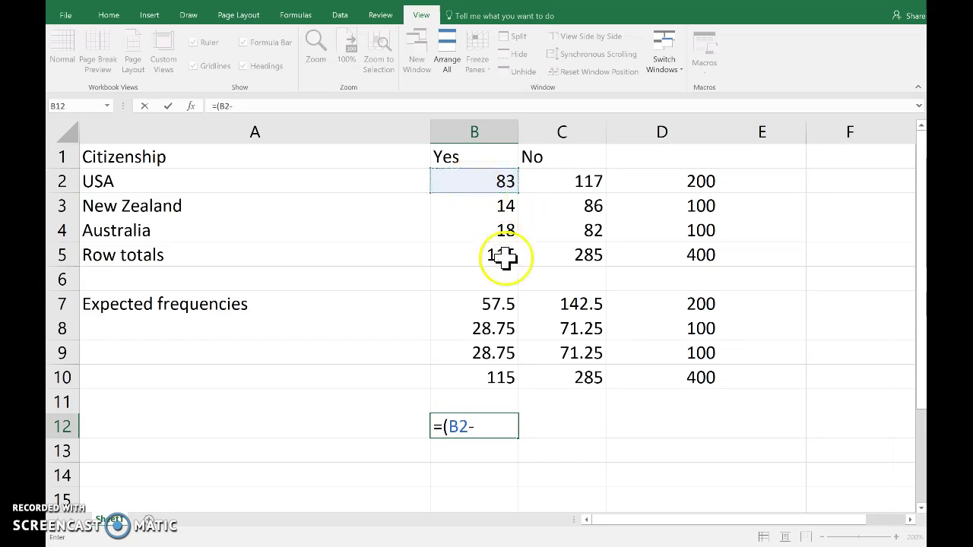
{"action": "left_click", "coordinate": [469, 304]}
{"action": "type", "text": ")^2"}
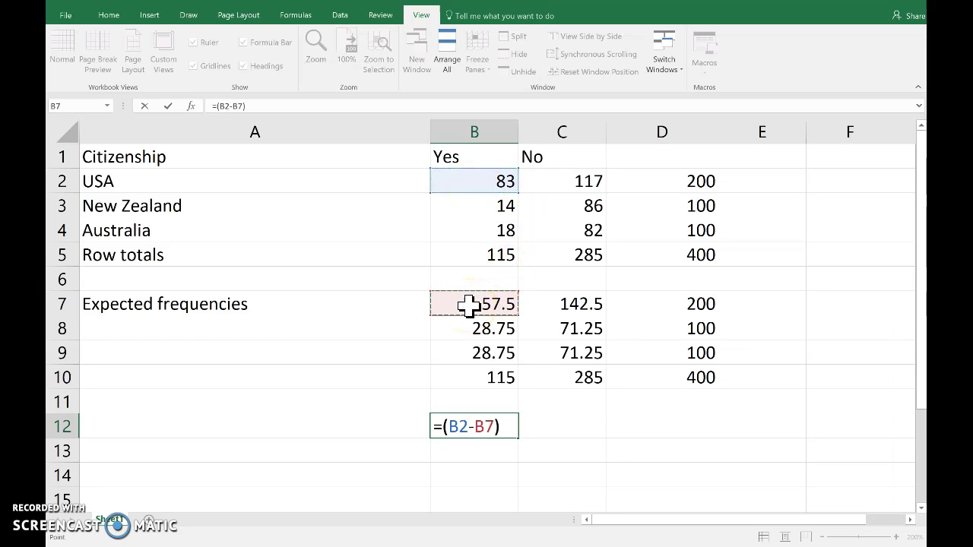
{"action": "type", "text": "/"}
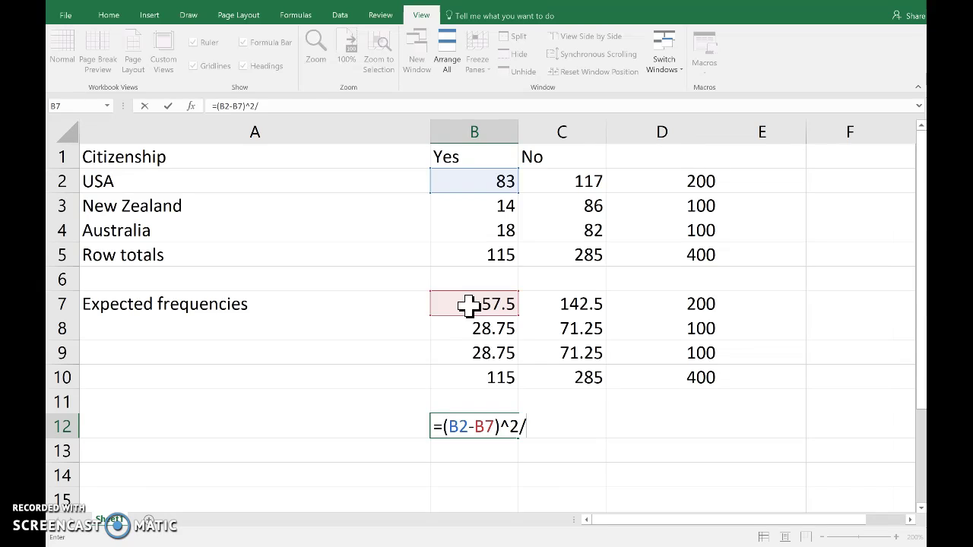
{"action": "left_click", "coordinate": [479, 307]}
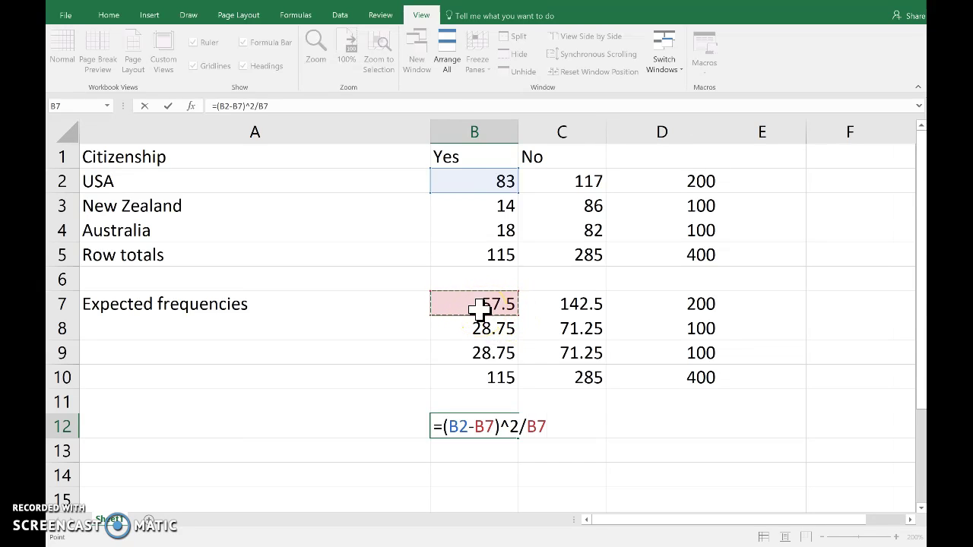
{"action": "key", "text": "Return"}
{"action": "left_click", "coordinate": [494, 426]}
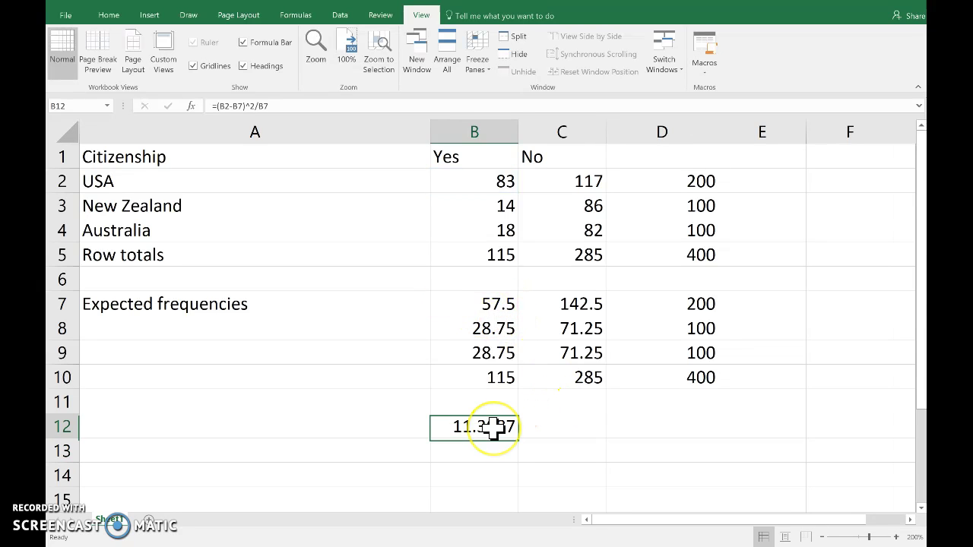
{"action": "left_click_drag", "start_coordinate": [518, 439], "coordinate": [584, 485]}
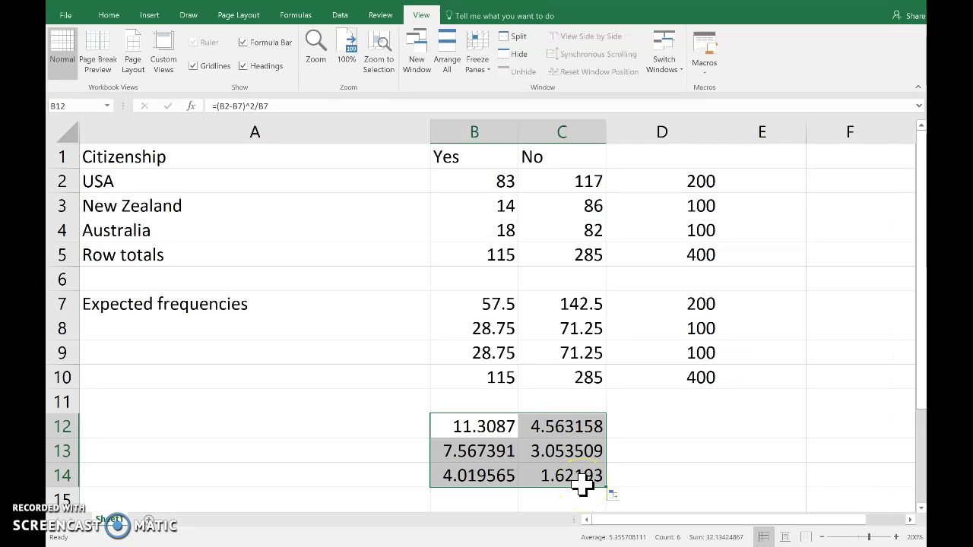
{"action": "scroll", "coordinate": [582, 487], "scroll_direction": "down", "scroll_amount": 1}
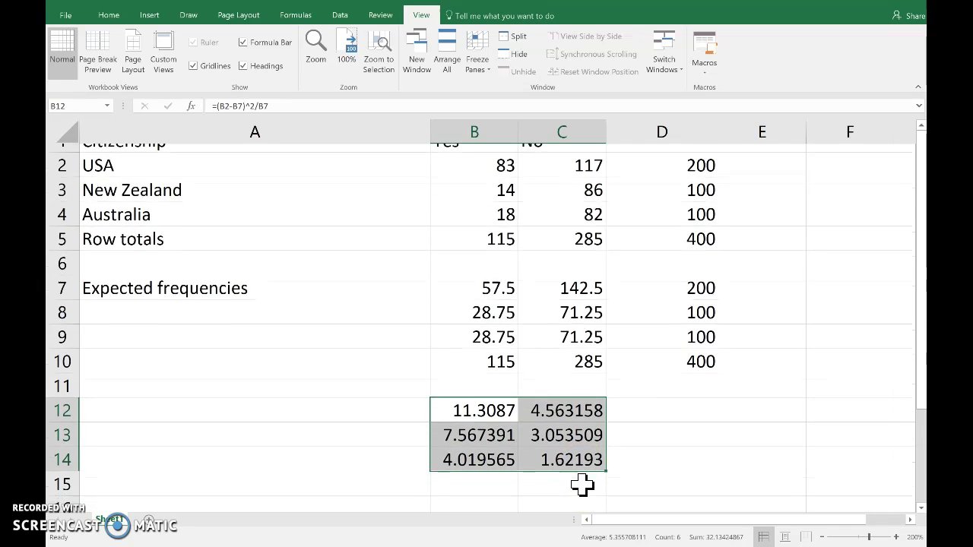
{"action": "left_click", "coordinate": [641, 475]}
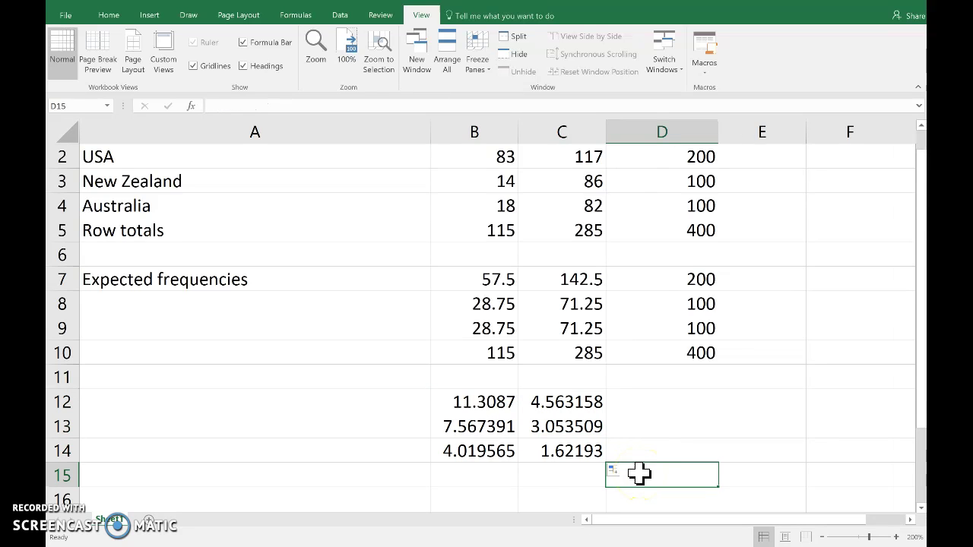
{"action": "type", "text": "=sum("}
{"action": "left_click_drag", "start_coordinate": [501, 402], "coordinate": [566, 451]}
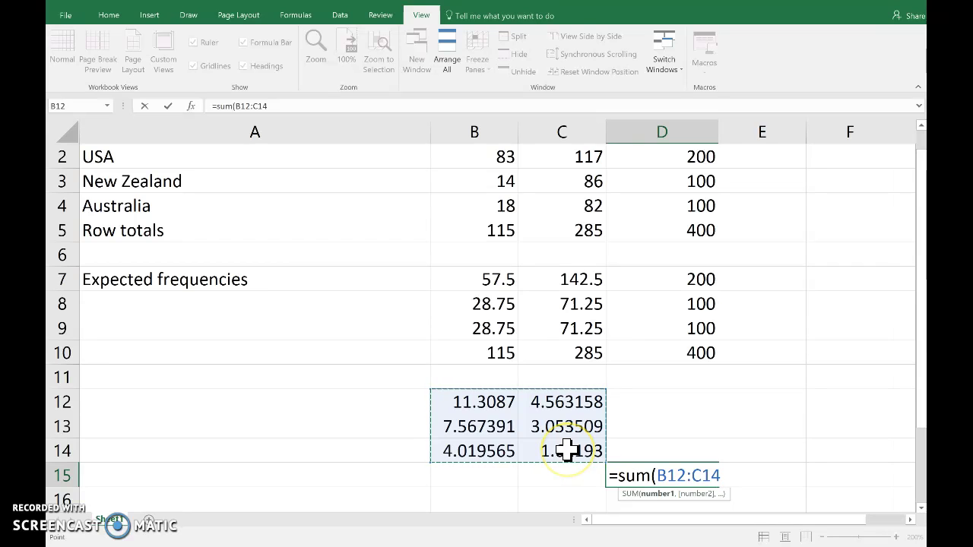
{"action": "type", "text": ")"}
{"action": "key", "text": "Return"}
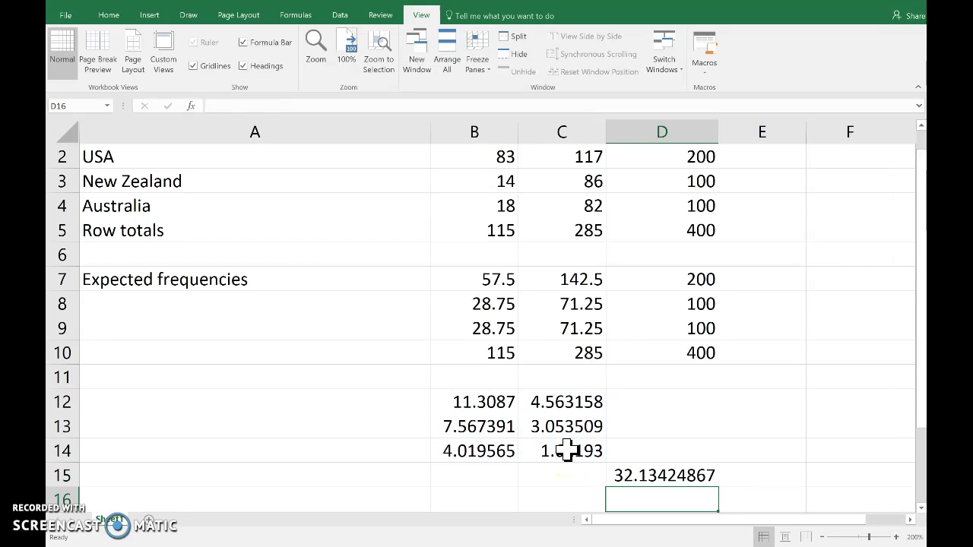
{"action": "scroll", "coordinate": [566, 451], "scroll_direction": "down", "scroll_amount": 2}
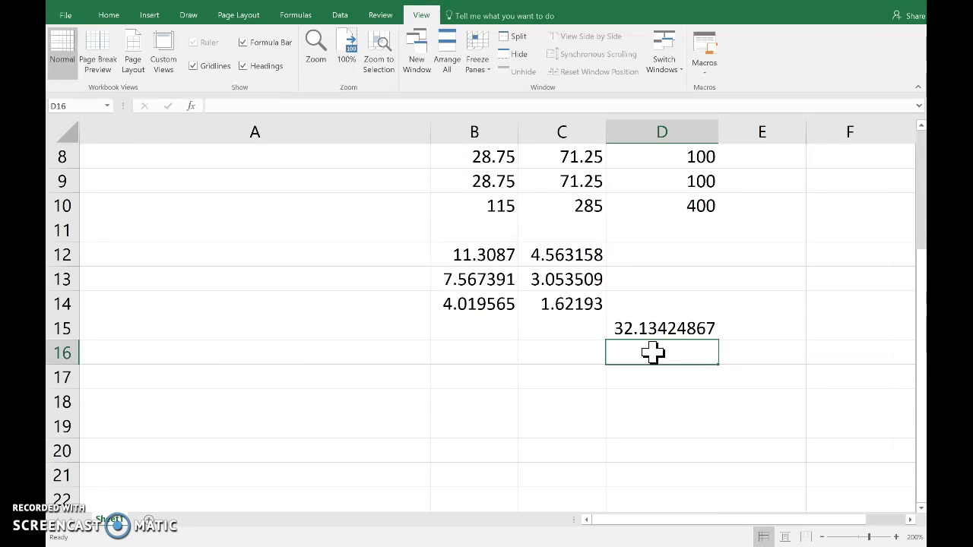
{"action": "scroll", "coordinate": [653, 352], "scroll_direction": "up", "scroll_amount": 1}
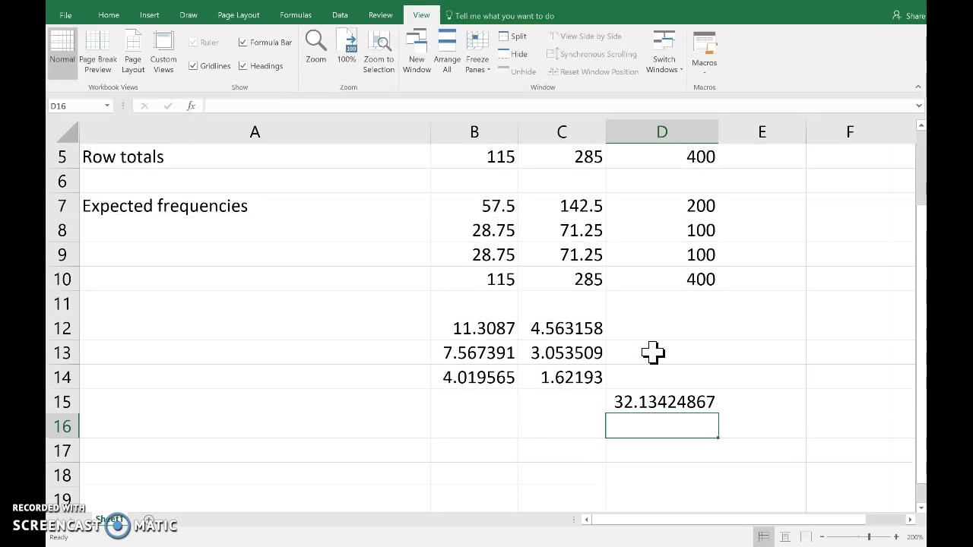
{"action": "scroll", "coordinate": [653, 352], "scroll_direction": "up", "scroll_amount": 1}
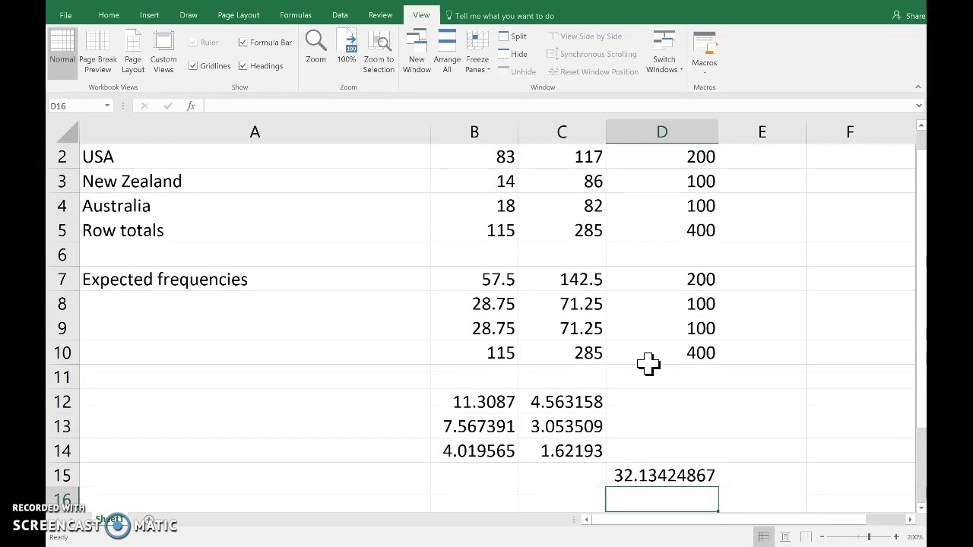
Label A16 '(r-1) x (c-1)' and compute =(3-1)*(2-1), giving 2, in B16
{"action": "left_click", "coordinate": [138, 500]}
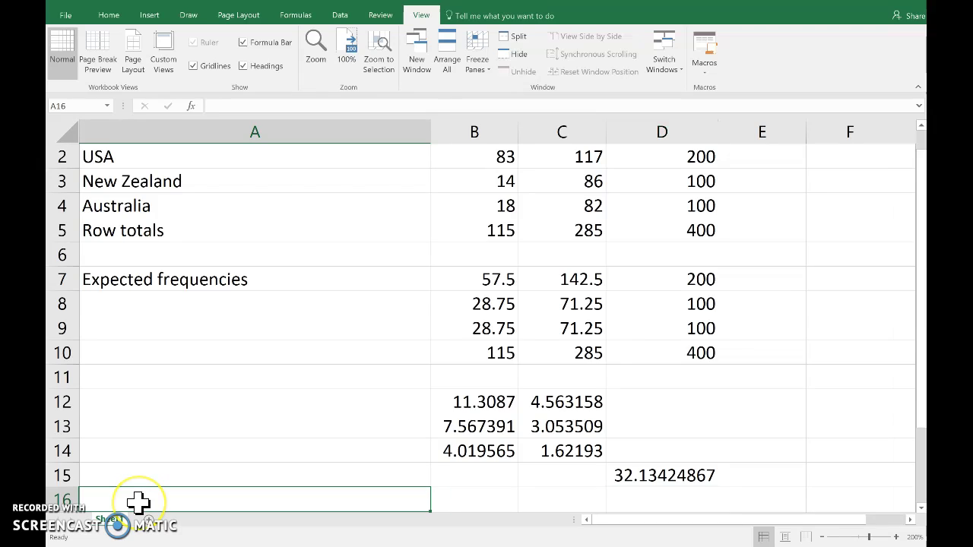
{"action": "type", "text": "(r-1) x ("}
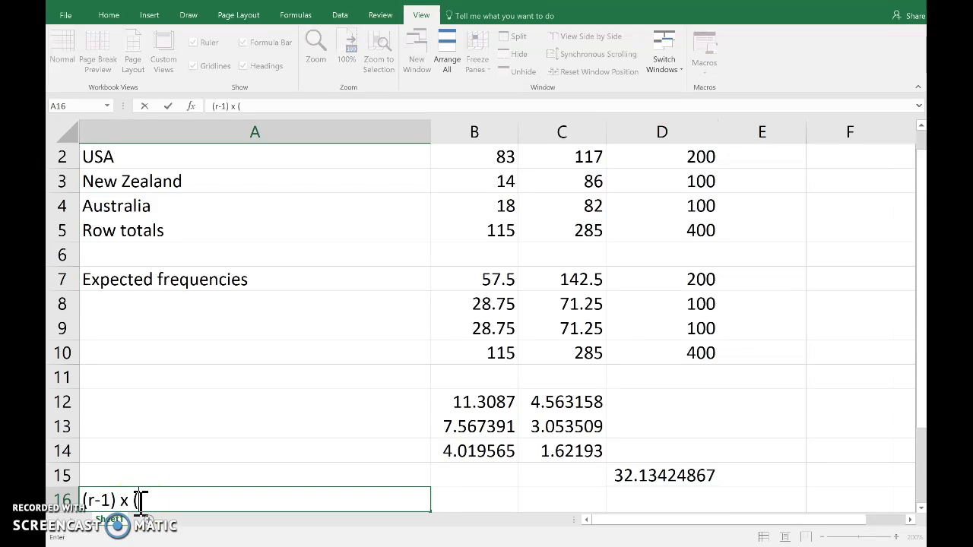
{"action": "type", "text": "c-1)"}
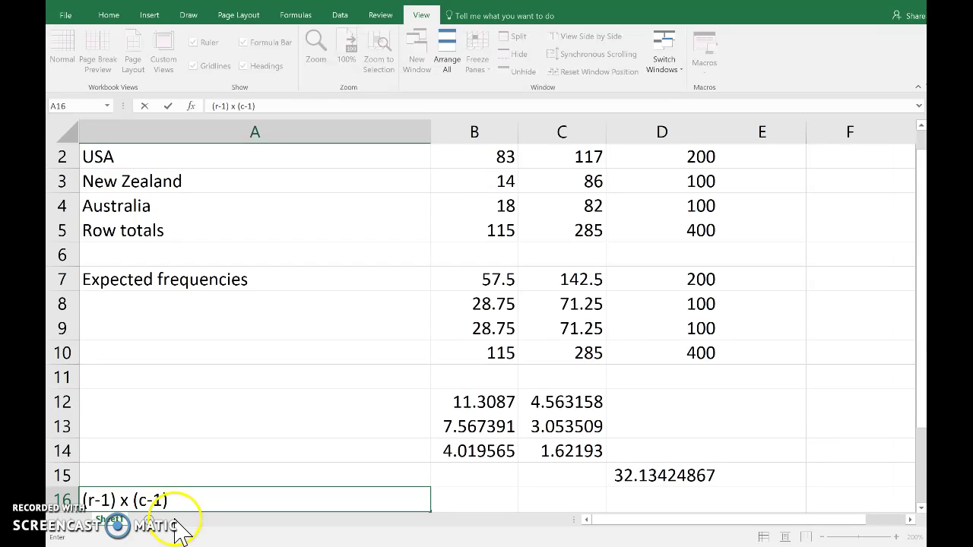
{"action": "left_click", "coordinate": [496, 499]}
{"action": "type", "text": "=(3-1"}
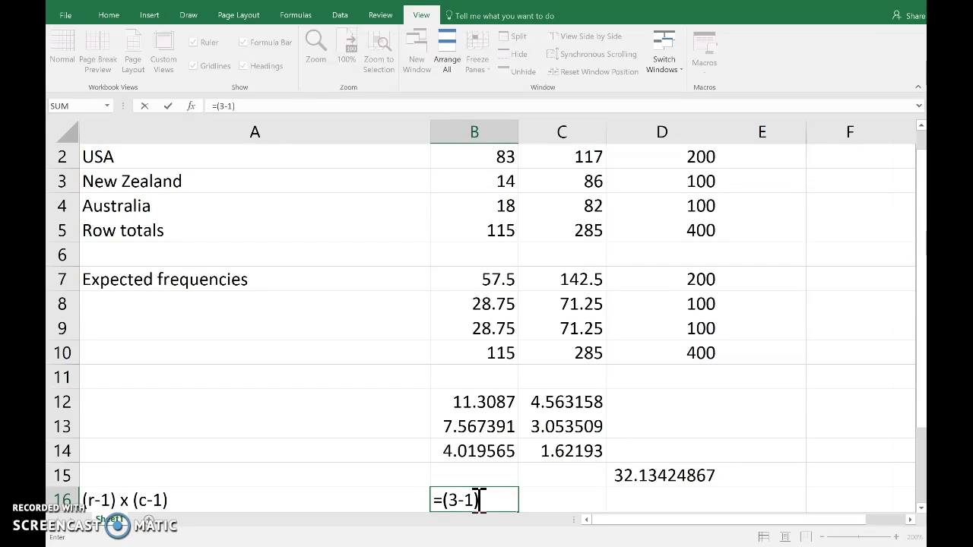
{"action": "type", "text": ")*(2-1)"}
{"action": "key", "text": "Return"}
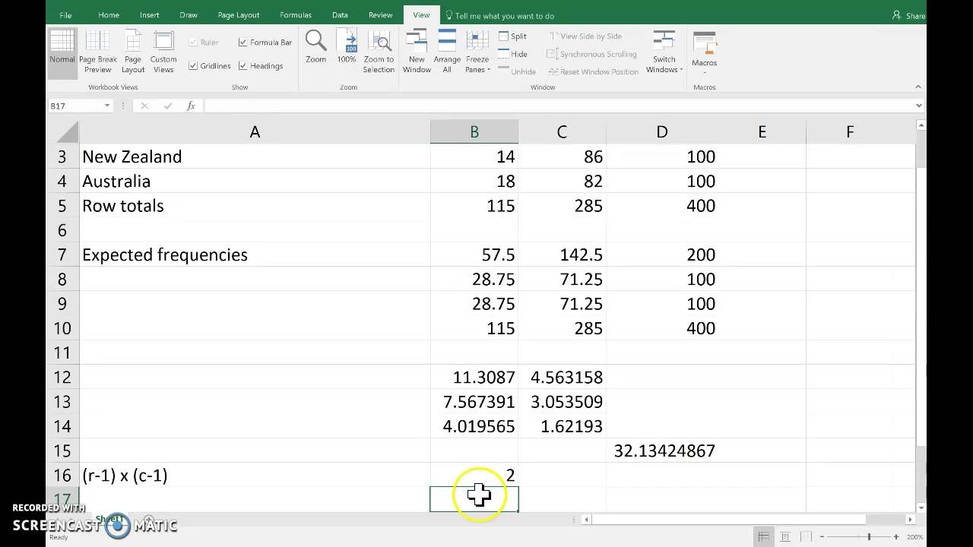
{"action": "left_click", "coordinate": [485, 471]}
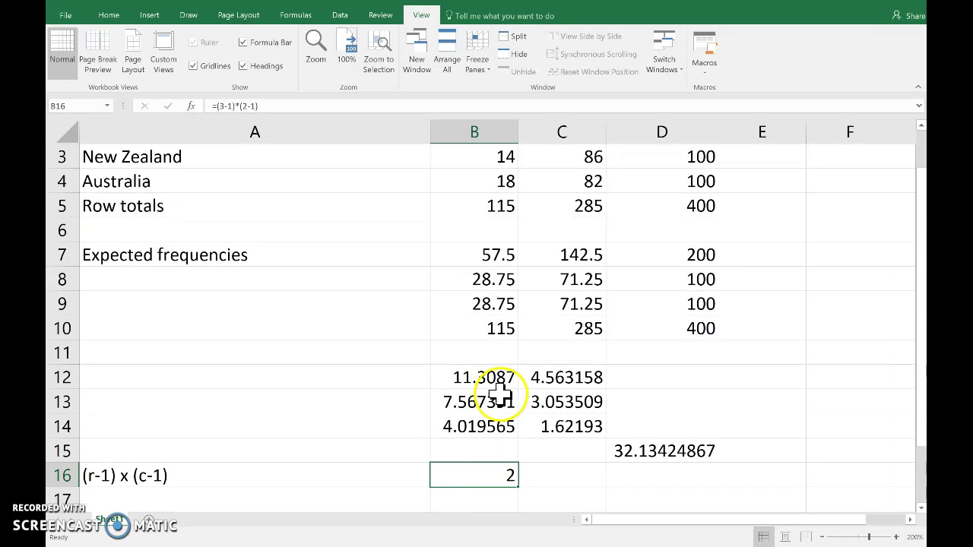
{"action": "left_click_drag", "start_coordinate": [495, 376], "coordinate": [490, 400]}
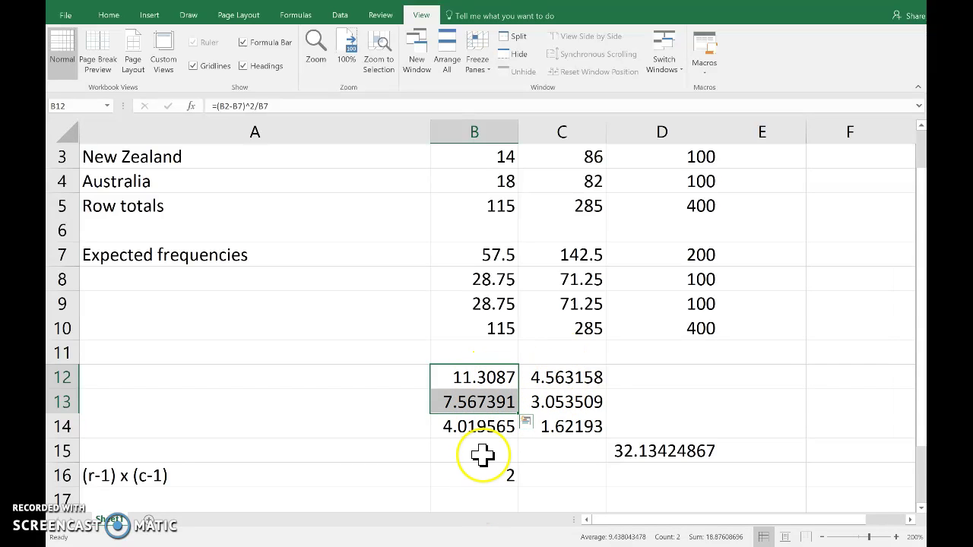
Enter =CHISQ.INV(0.95,B16) in D16 to get the critical value 5.991464547
{"action": "left_click", "coordinate": [669, 478]}
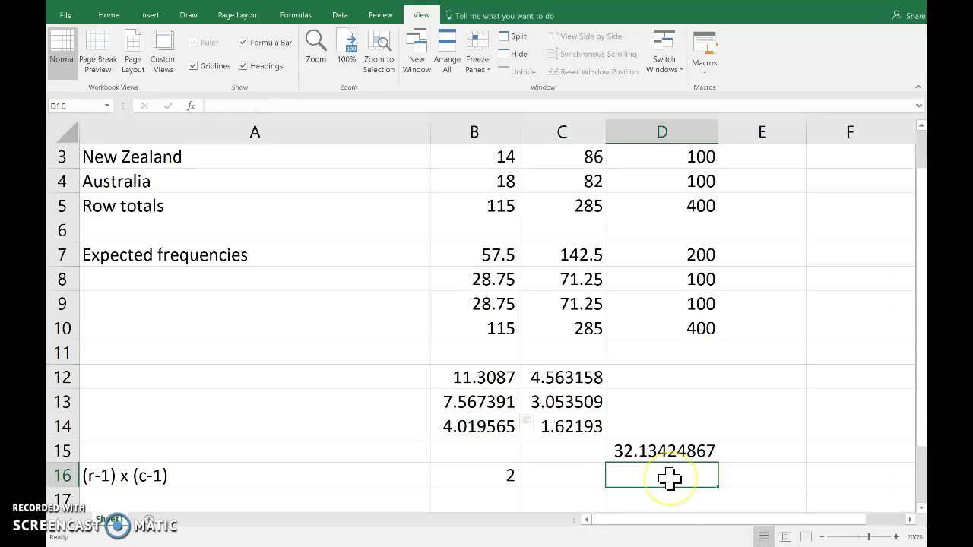
{"action": "type", "text": "="}
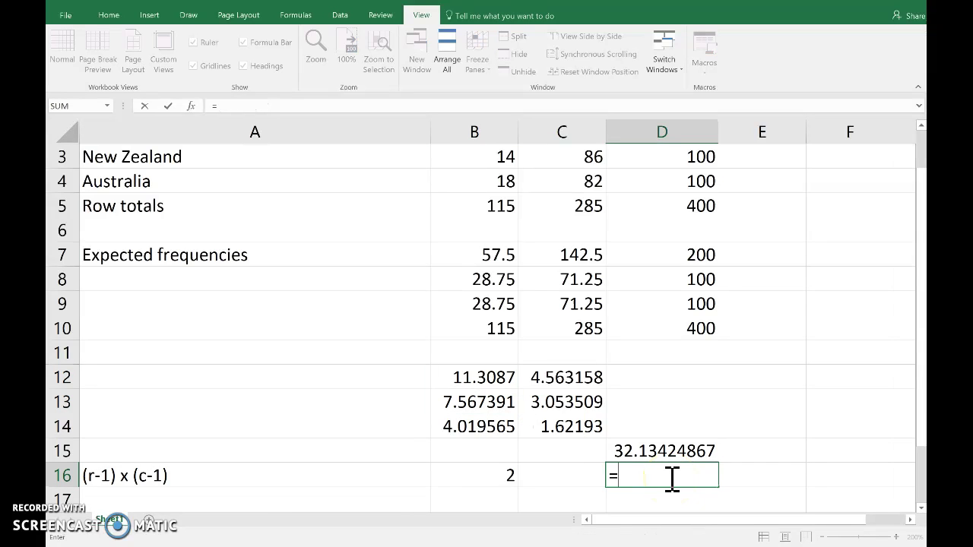
{"action": "type", "text": "chi"}
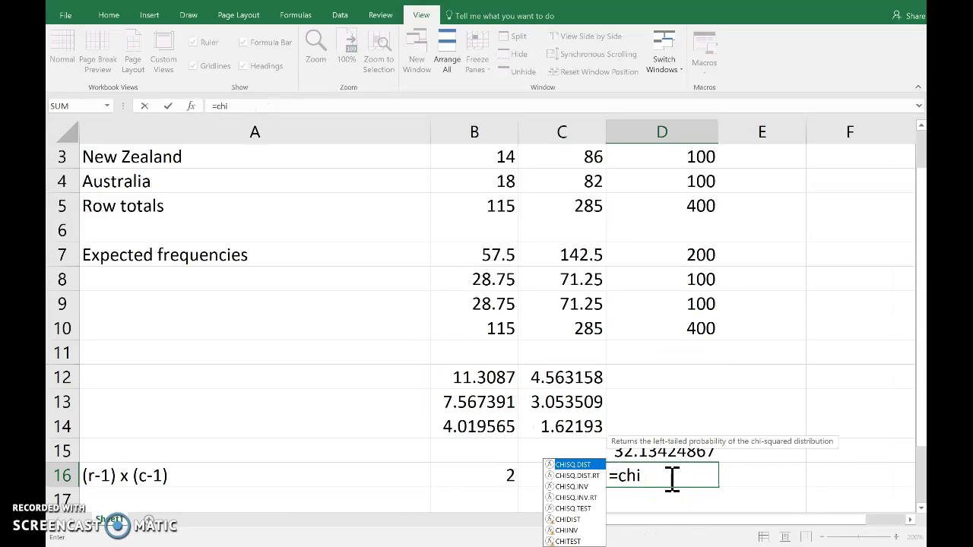
{"action": "type", "text": "sq.inv"}
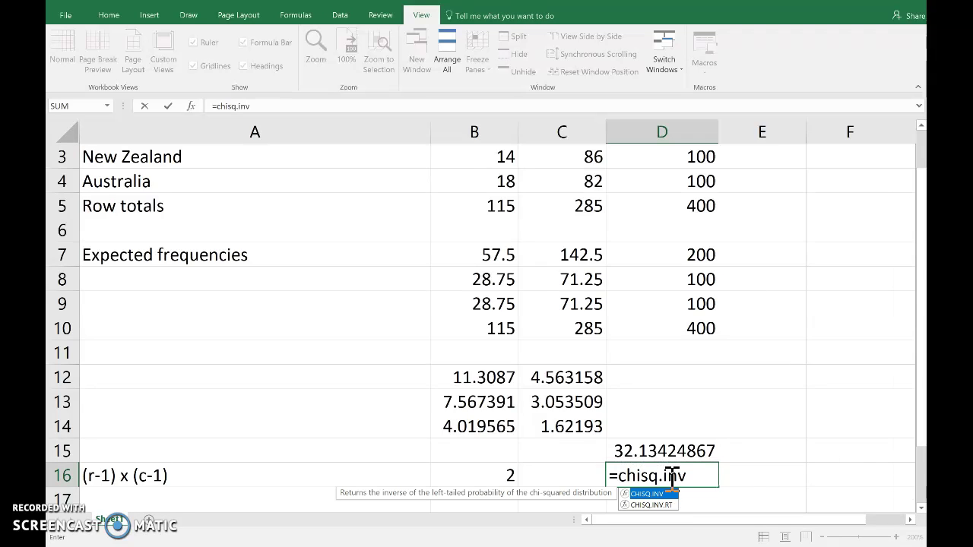
{"action": "type", "text": "(0."}
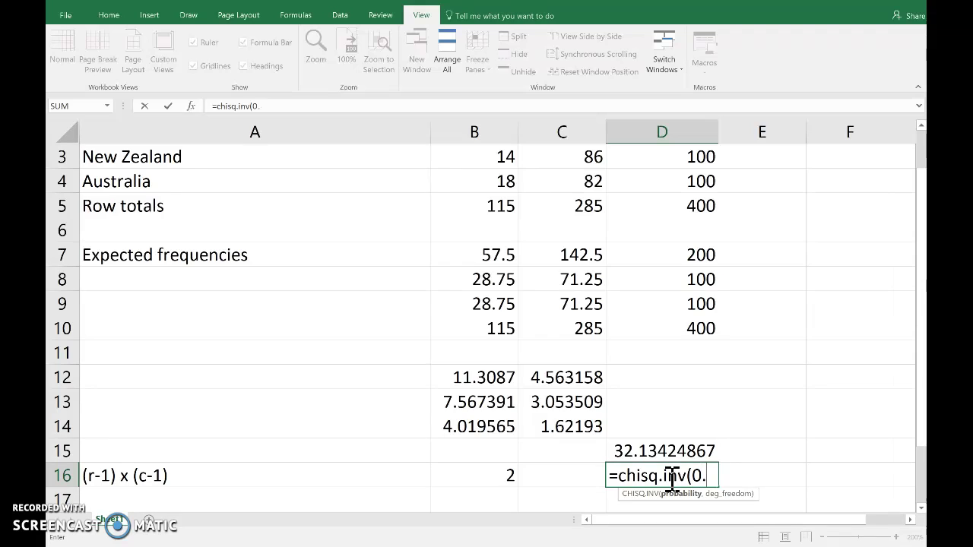
{"action": "type", "text": "95,"}
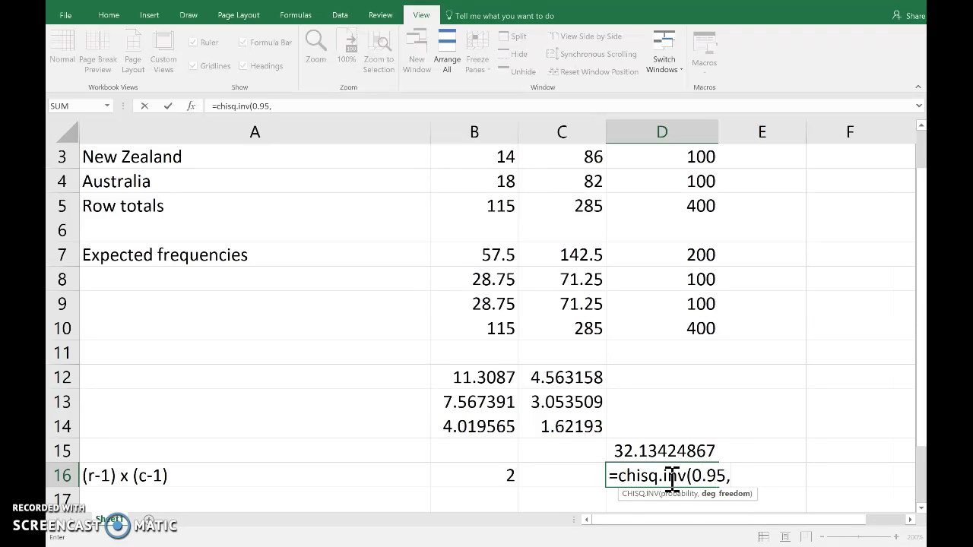
{"action": "left_click", "coordinate": [514, 478]}
{"action": "type", "text": ")"}
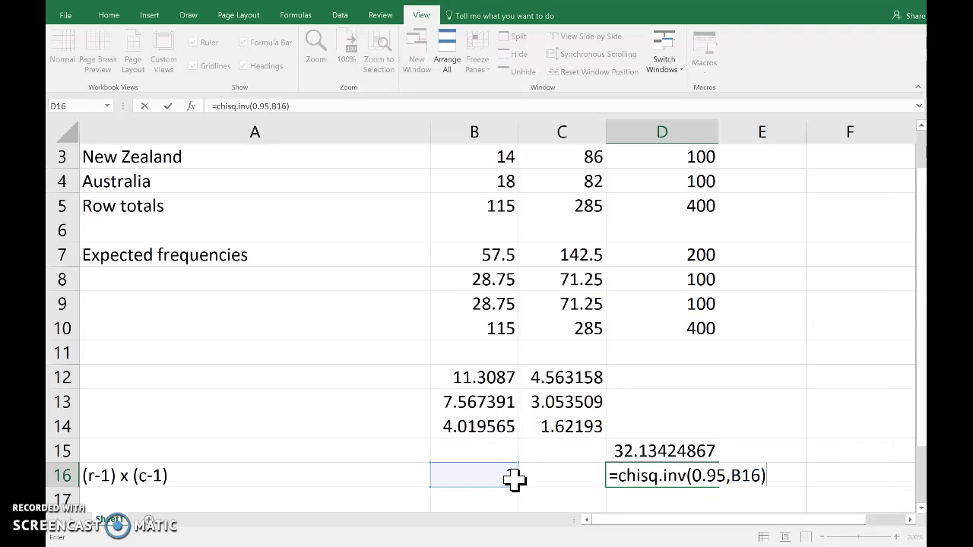
{"action": "key", "text": "Return"}
{"action": "scroll", "coordinate": [662, 475], "scroll_direction": "down", "scroll_amount": 1}
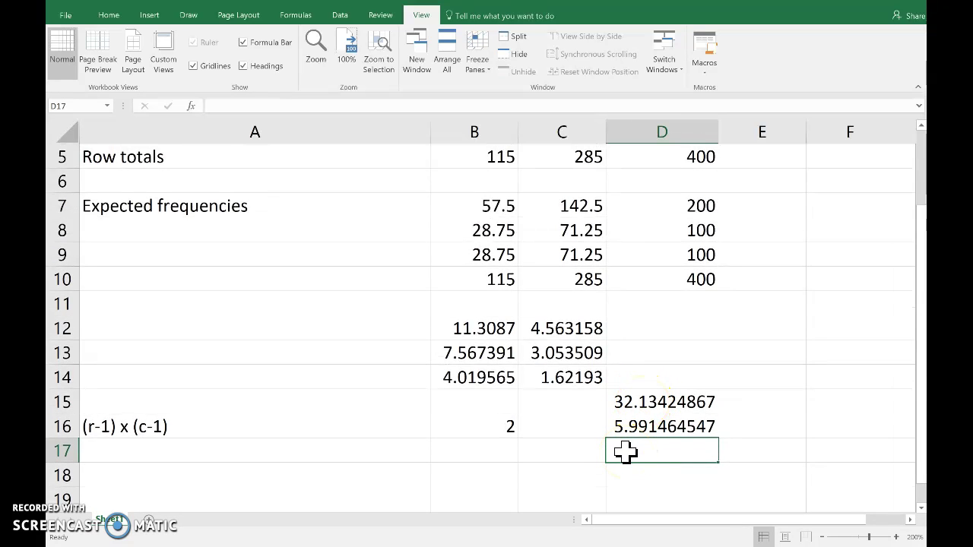
Enter =1-CHISQ.DIST(D15,B16,TRUE) in D17, giving a p-value of 1.05229E-07
{"action": "type", "text": "="}
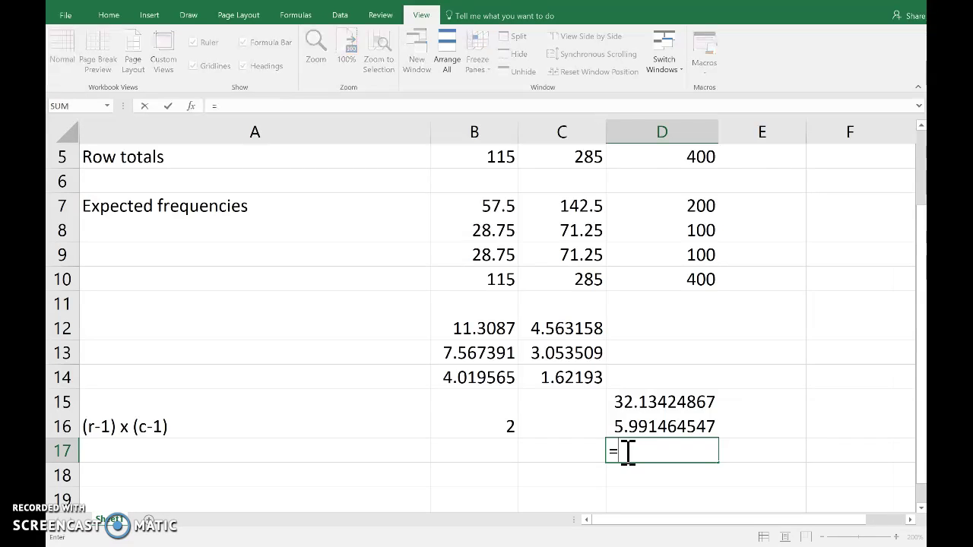
{"action": "type", "text": "1-chisq.dist("}
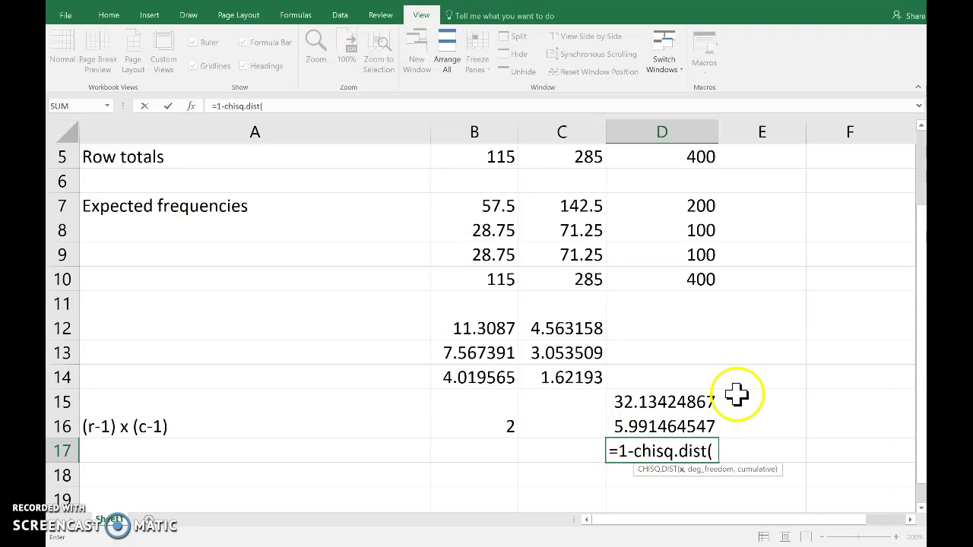
{"action": "left_click", "coordinate": [684, 401]}
{"action": "type", "text": ","}
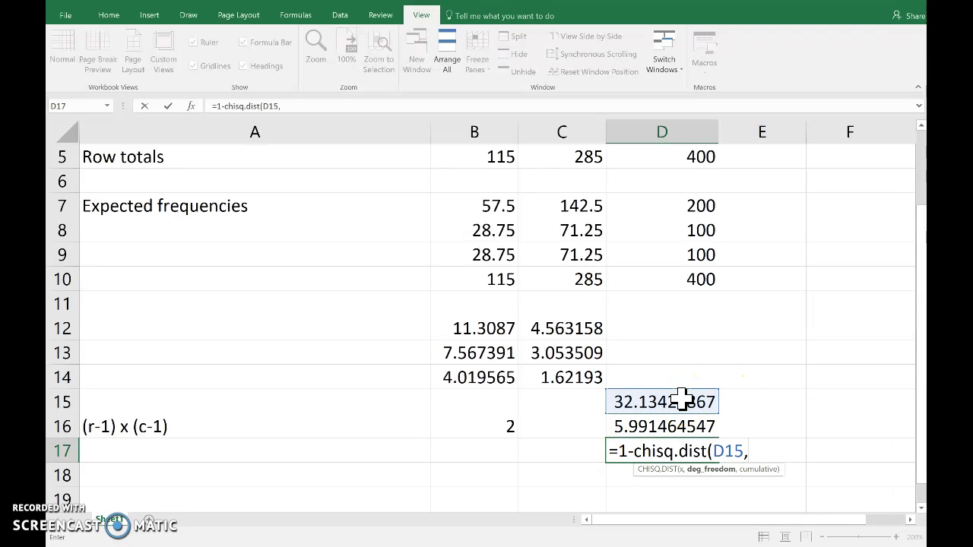
{"action": "left_click", "coordinate": [508, 426]}
{"action": "type", "text": ",TRUE)"}
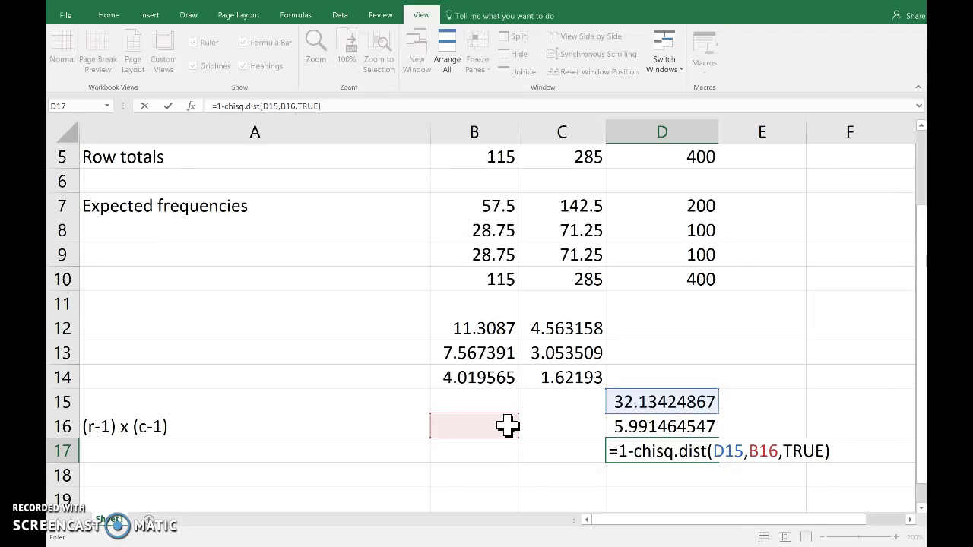
{"action": "key", "text": "Return"}
{"action": "left_click", "coordinate": [653, 450]}
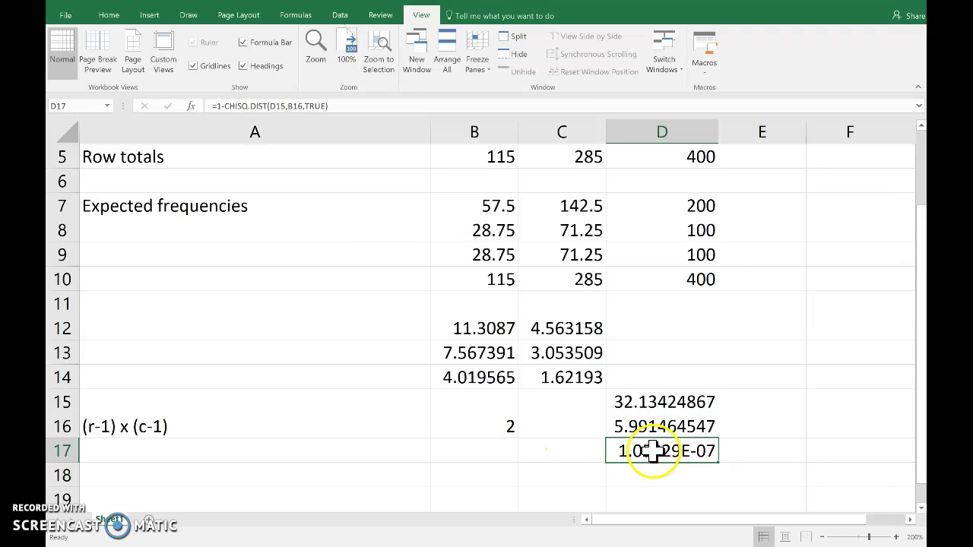